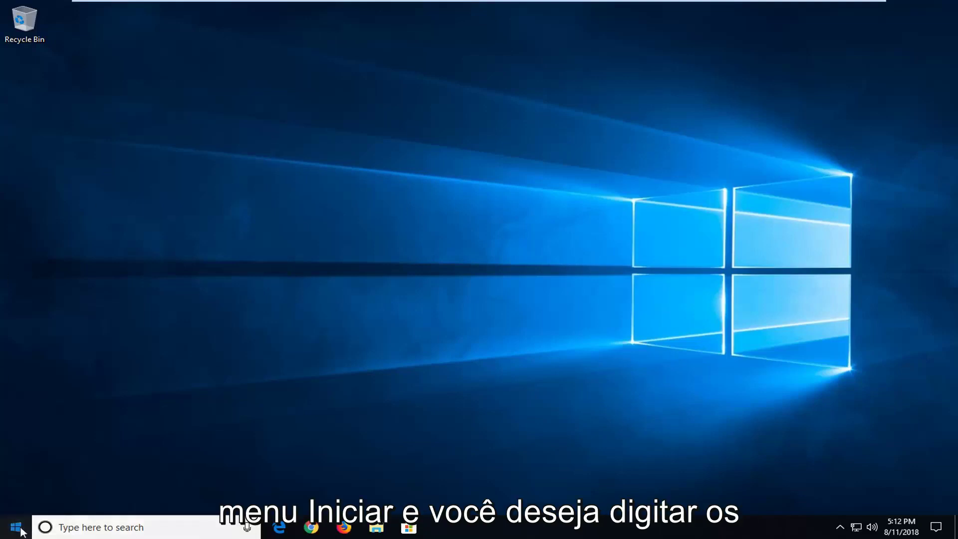
Search Windows from the Start button for 'services'
{"action": "left_click", "coordinate": [19, 531]}
{"action": "type", "text": "s"}
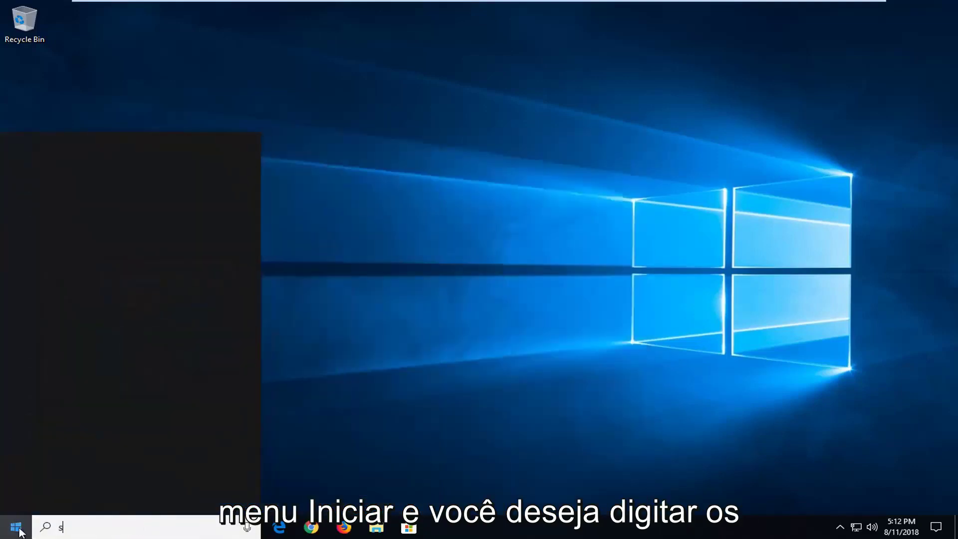
{"action": "type", "text": "ervices"}
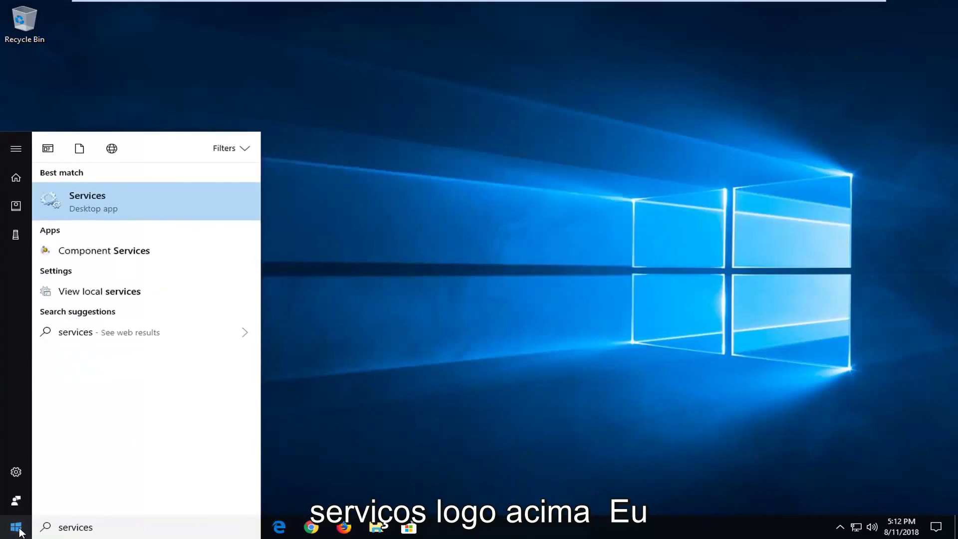
Launch the Services app and scroll down to select Cryptographic Services
{"action": "left_click", "coordinate": [73, 207]}
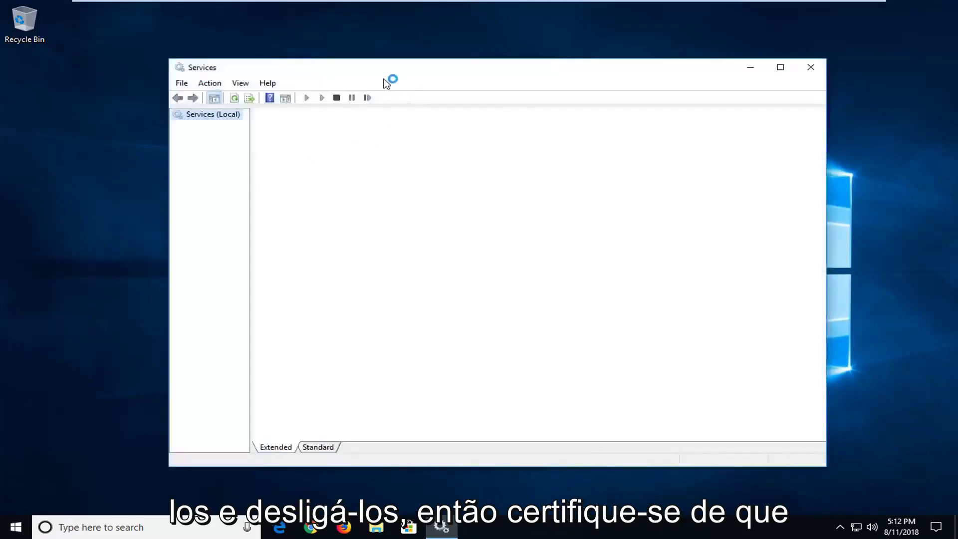
{"action": "left_click_drag", "start_coordinate": [370, 73], "coordinate": [398, 77]}
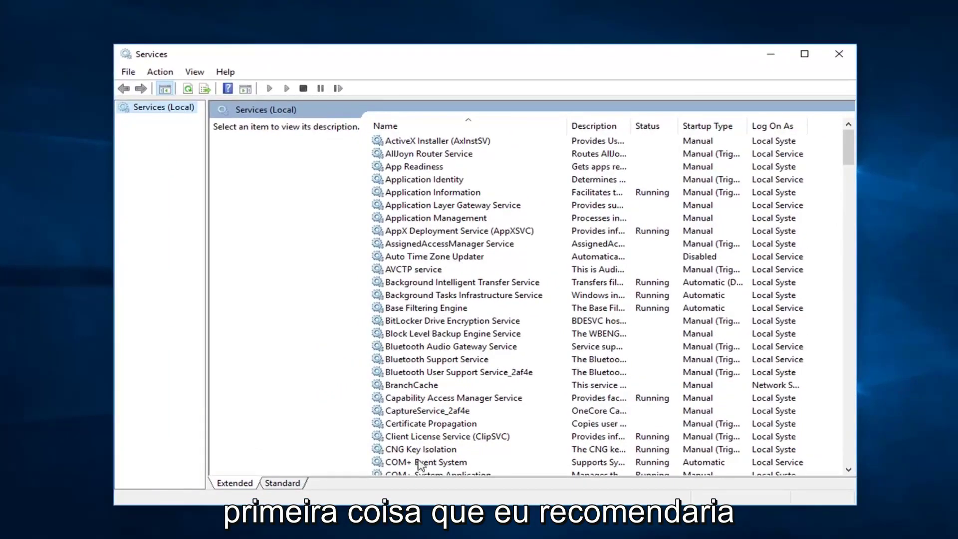
{"action": "left_click", "coordinate": [414, 424]}
{"action": "scroll", "coordinate": [416, 428], "scroll_direction": "down", "scroll_amount": 2}
{"action": "scroll", "coordinate": [417, 432], "scroll_direction": "down", "scroll_amount": 2}
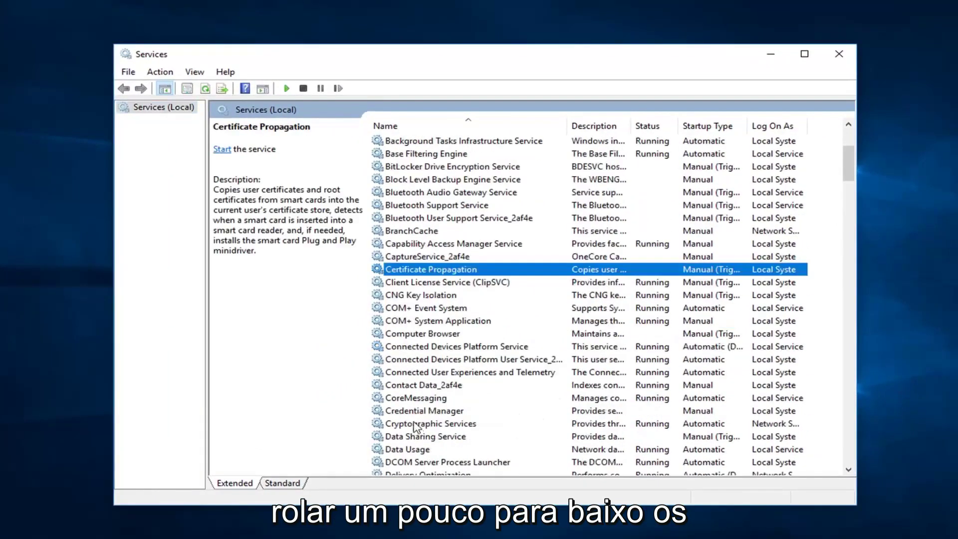
{"action": "left_click", "coordinate": [414, 425]}
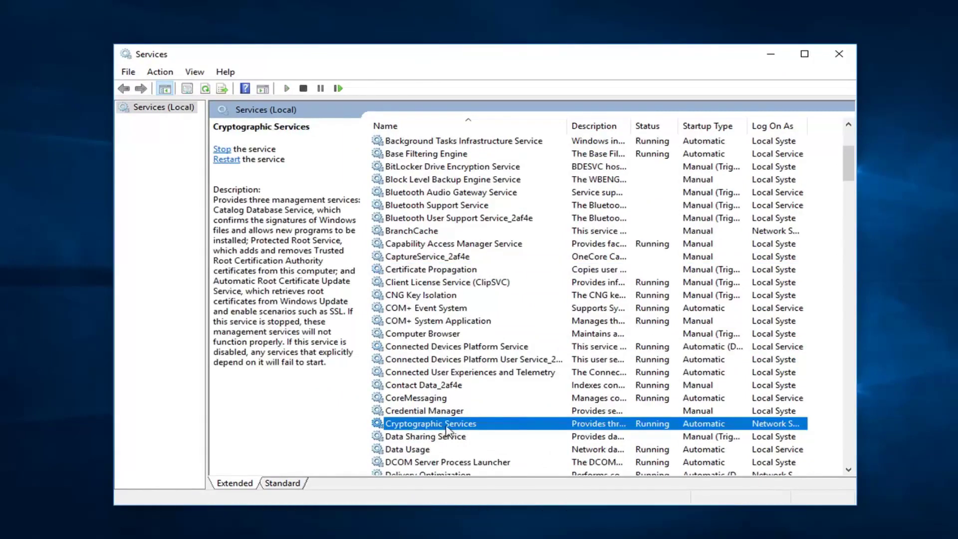
Keep Cryptographic Services startup type at Automatic and confirm its properties with OK
{"action": "double_click", "coordinate": [448, 429]}
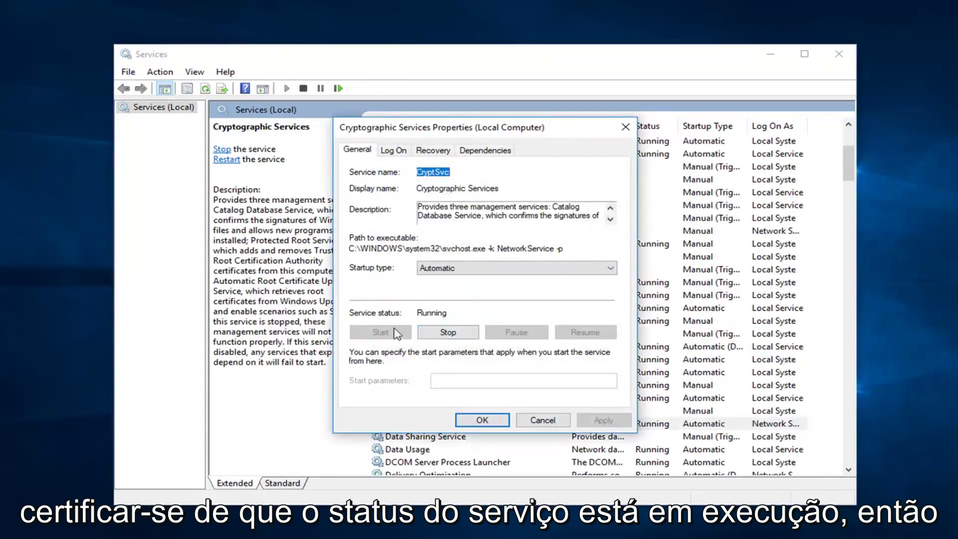
{"action": "left_click", "coordinate": [439, 269]}
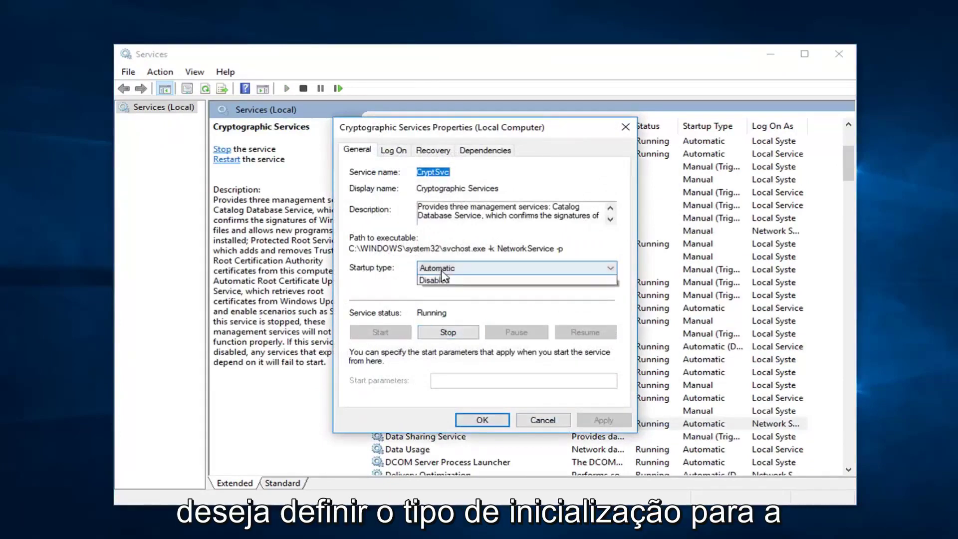
{"action": "left_click", "coordinate": [485, 415]}
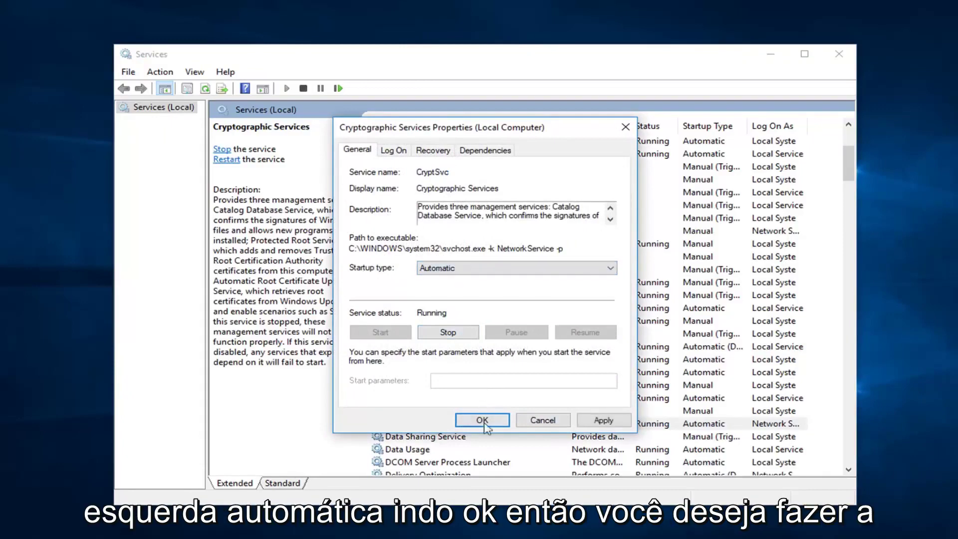
{"action": "left_click", "coordinate": [479, 422]}
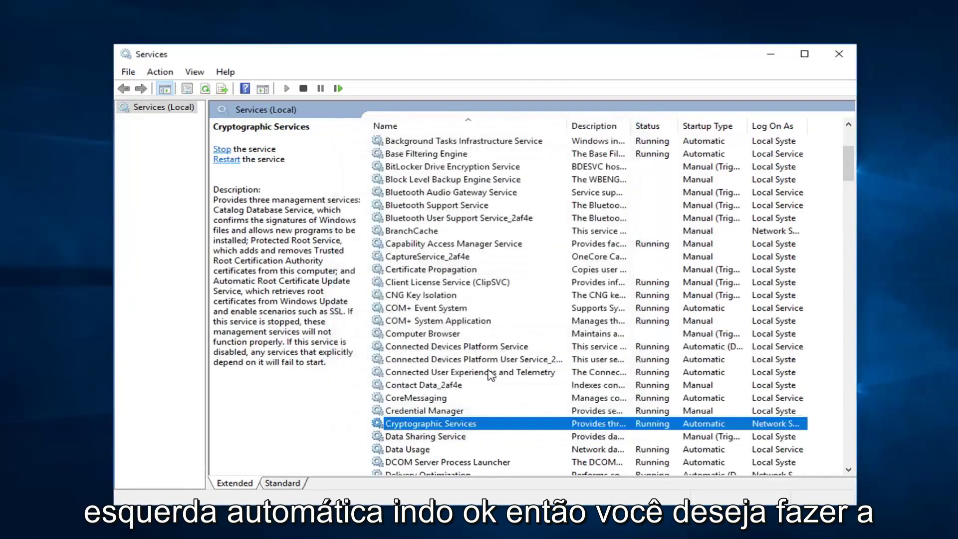
Check that Background Intelligent Transfer Service uses Automatic (Delayed Start), closing without changes
{"action": "scroll", "coordinate": [513, 336], "scroll_direction": "down", "scroll_amount": 3}
{"action": "scroll", "coordinate": [509, 340], "scroll_direction": "up", "scroll_amount": 6}
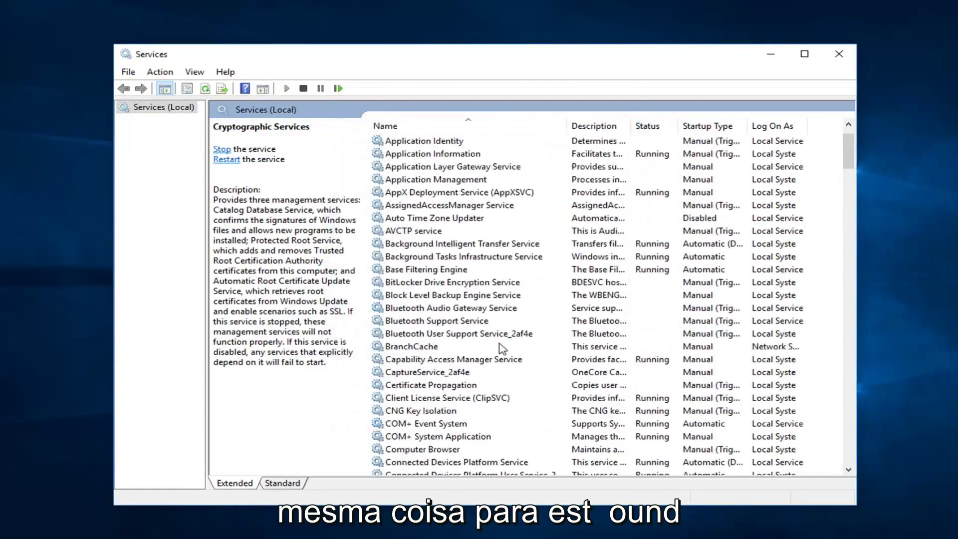
{"action": "left_click", "coordinate": [414, 245]}
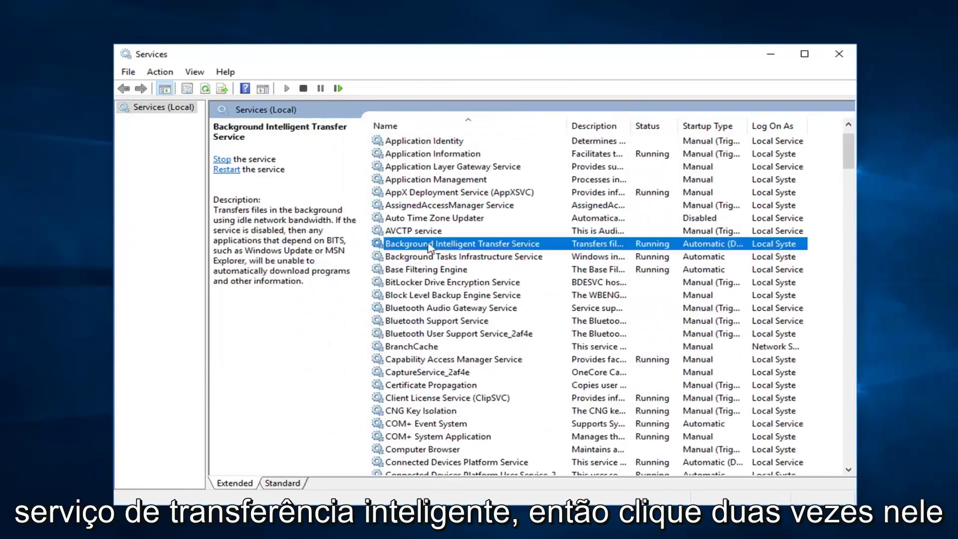
{"action": "double_click", "coordinate": [472, 246]}
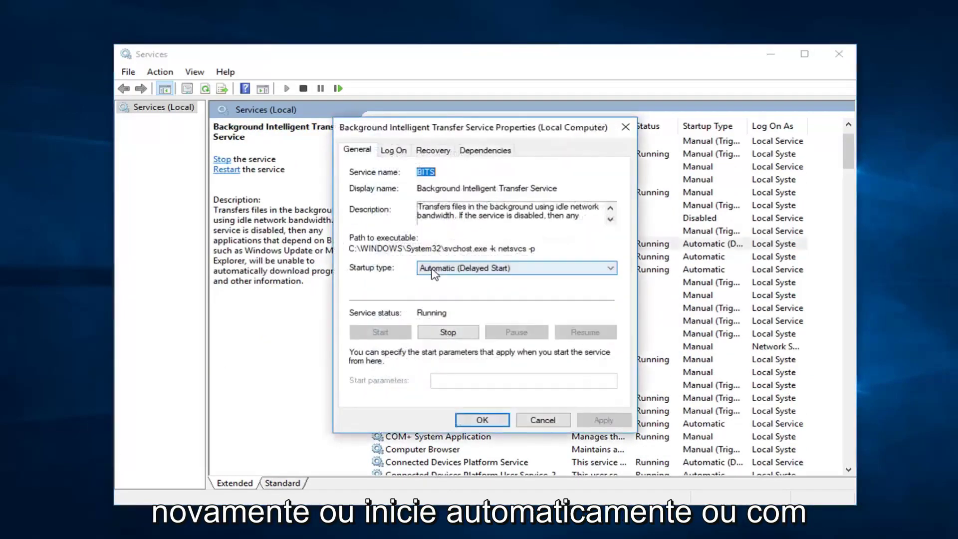
{"action": "left_click", "coordinate": [436, 269]}
{"action": "left_click", "coordinate": [427, 280]}
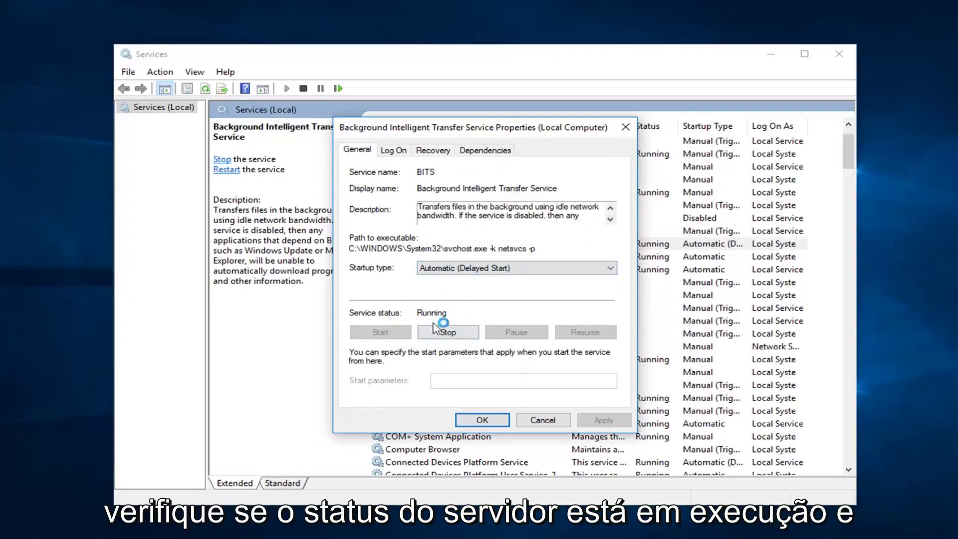
{"action": "left_click", "coordinate": [549, 421]}
Set Windows Update's startup type to Automatic, apply it, and close the Services console
{"action": "scroll", "coordinate": [509, 362], "scroll_direction": "down", "scroll_amount": 4}
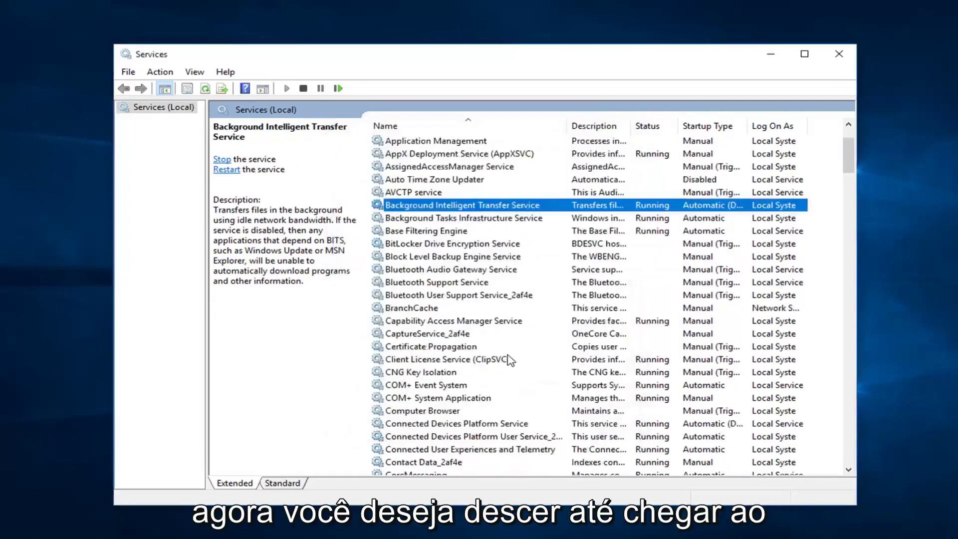
{"action": "scroll", "coordinate": [509, 360], "scroll_direction": "down", "scroll_amount": 20}
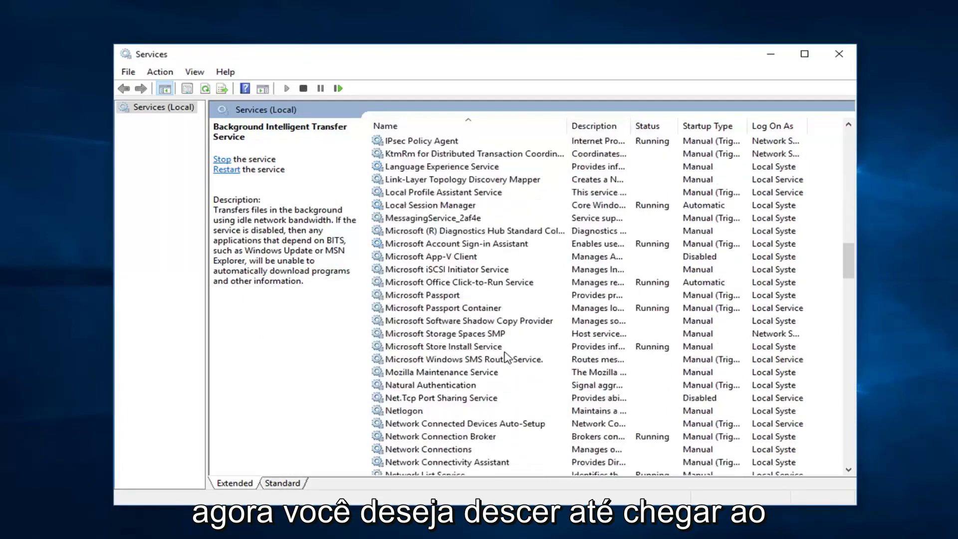
{"action": "scroll", "coordinate": [506, 352], "scroll_direction": "down", "scroll_amount": 20}
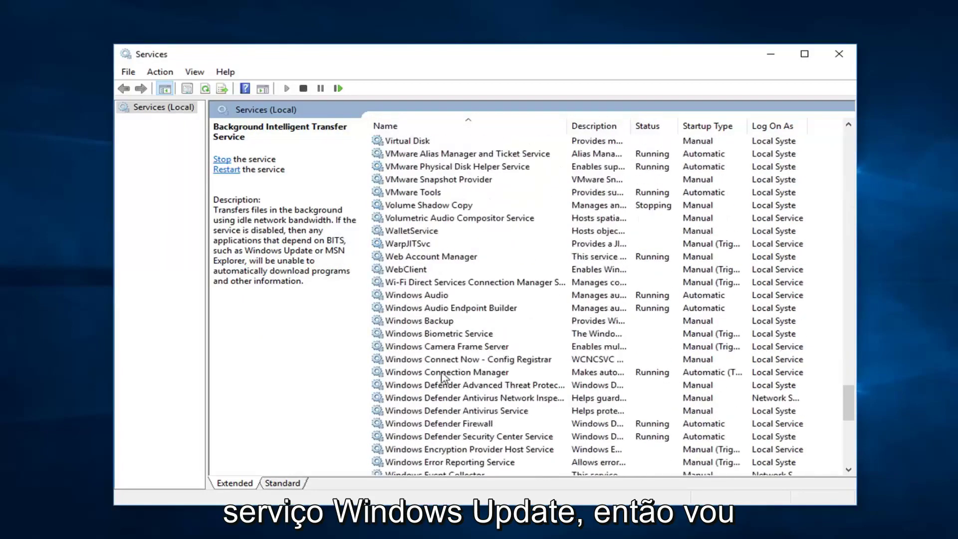
{"action": "scroll", "coordinate": [433, 343], "scroll_direction": "down", "scroll_amount": 9}
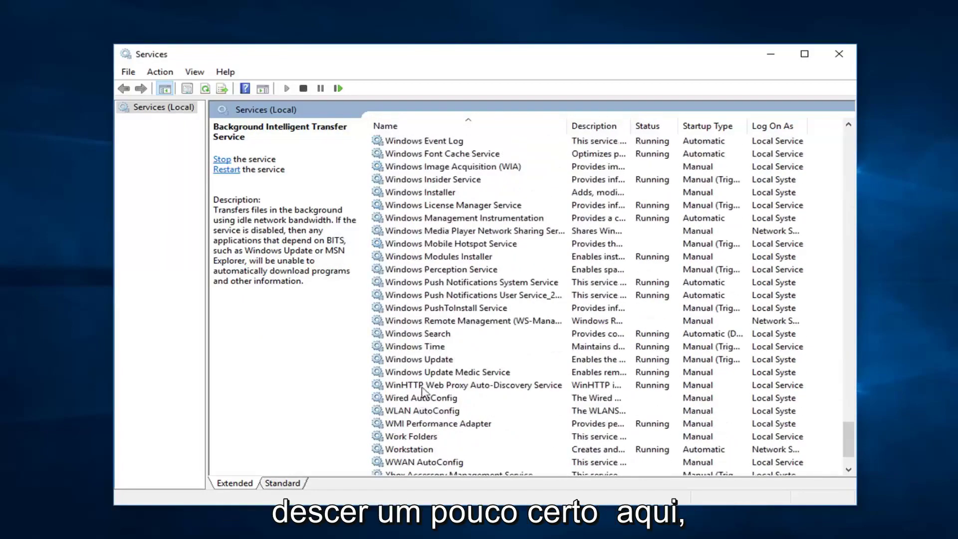
{"action": "double_click", "coordinate": [427, 360]}
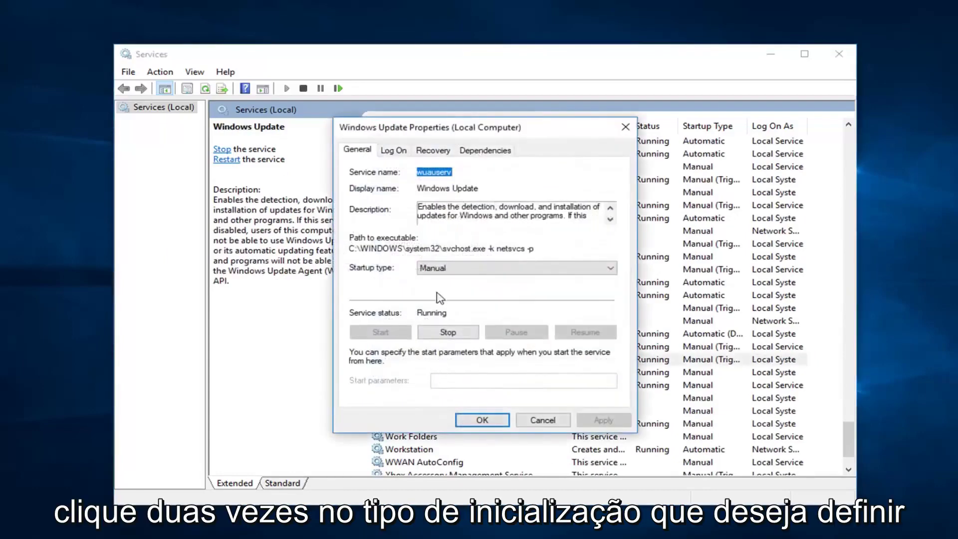
{"action": "left_click", "coordinate": [492, 269]}
{"action": "left_click", "coordinate": [439, 288]}
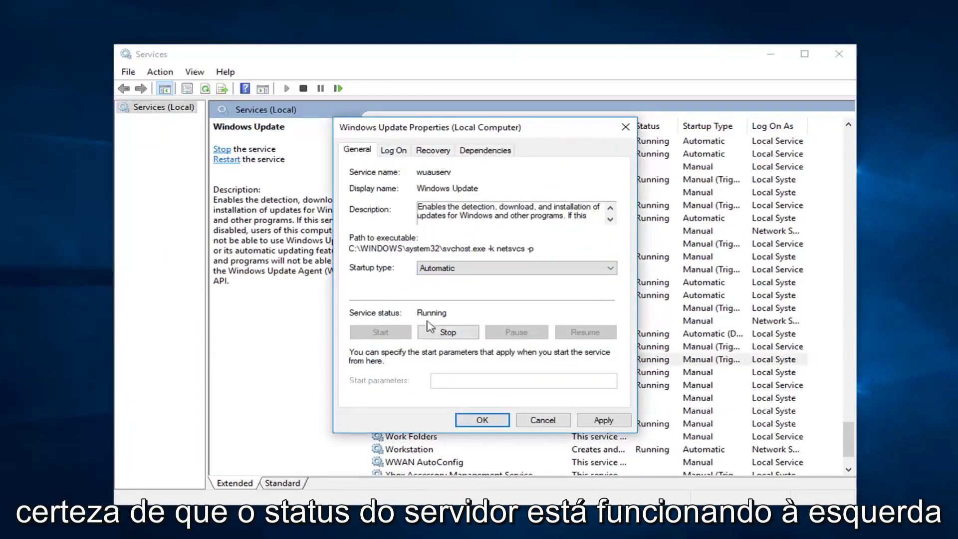
{"action": "left_click", "coordinate": [604, 421]}
{"action": "left_click", "coordinate": [482, 419]}
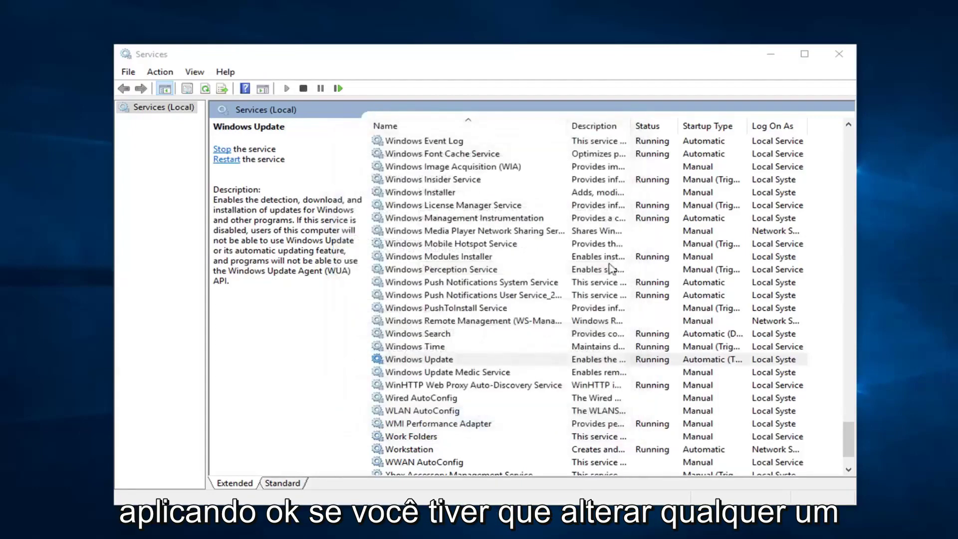
{"action": "left_click", "coordinate": [838, 54]}
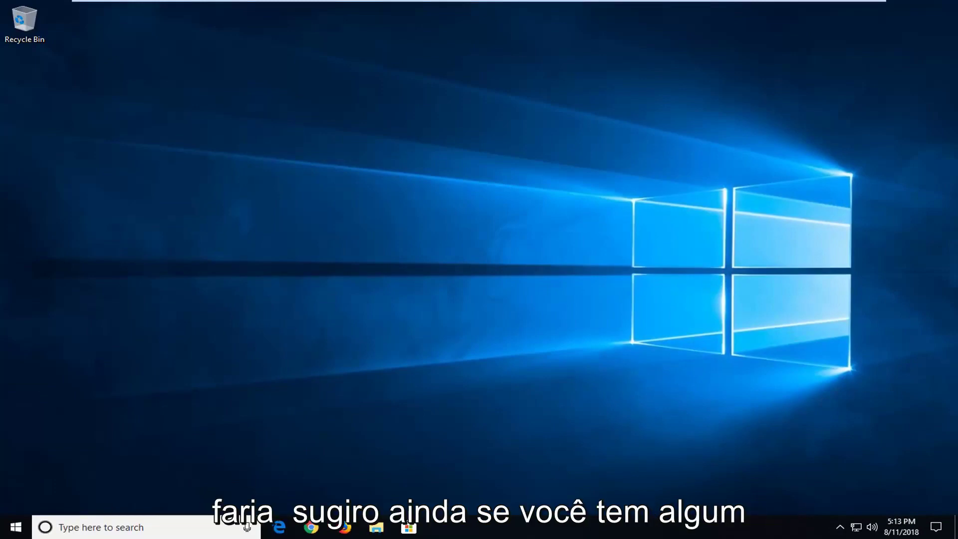
Turn on system protection for Local Disk (C:) via the 'system restore' search result
{"action": "left_click", "coordinate": [16, 528]}
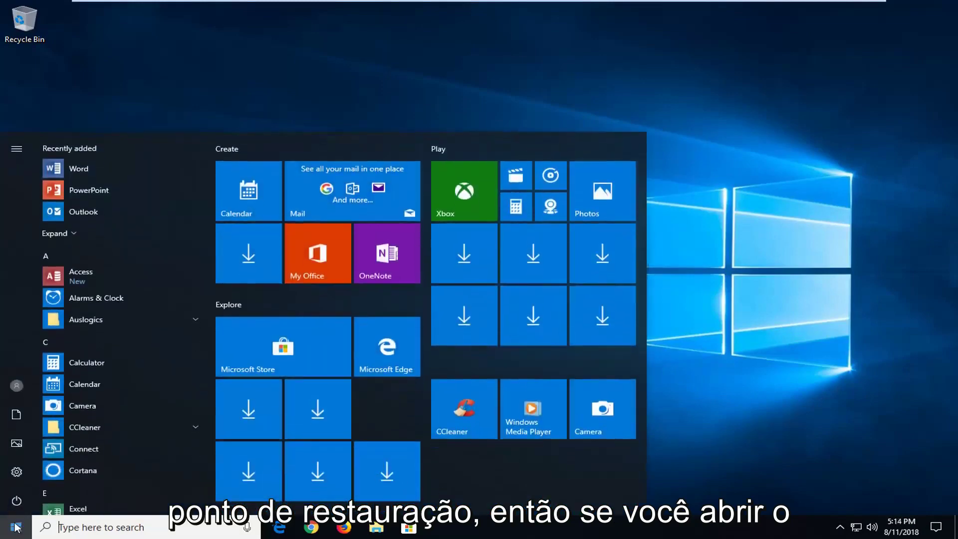
{"action": "type", "text": "system re"}
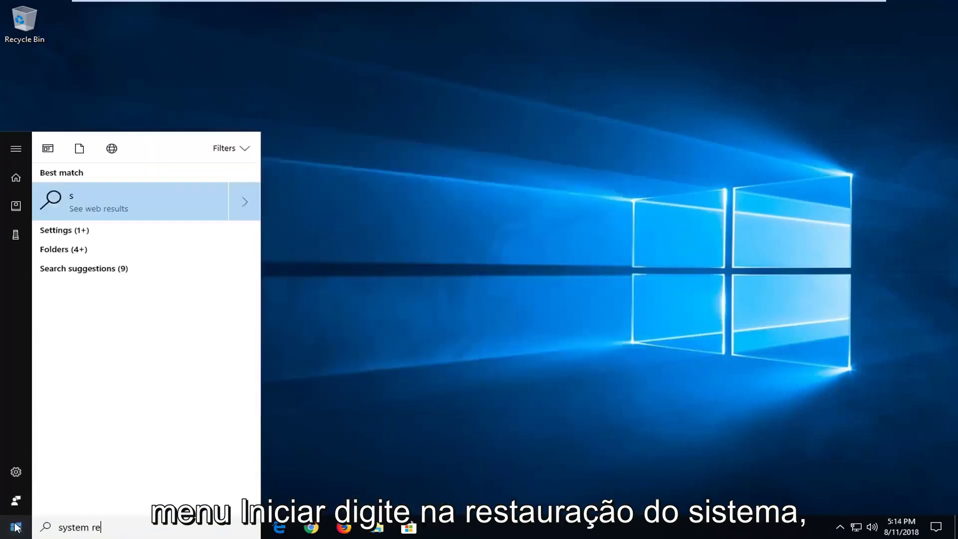
{"action": "type", "text": "store"}
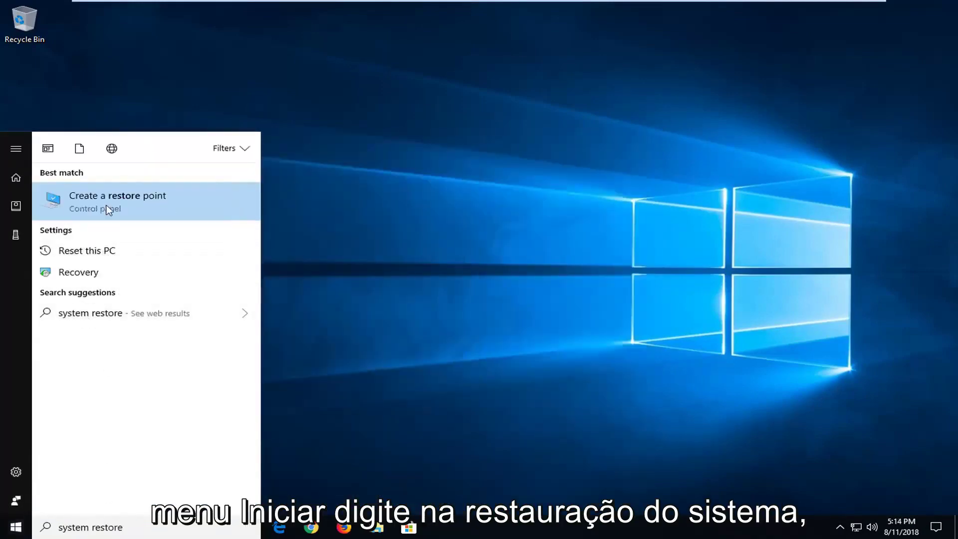
{"action": "left_click", "coordinate": [108, 208]}
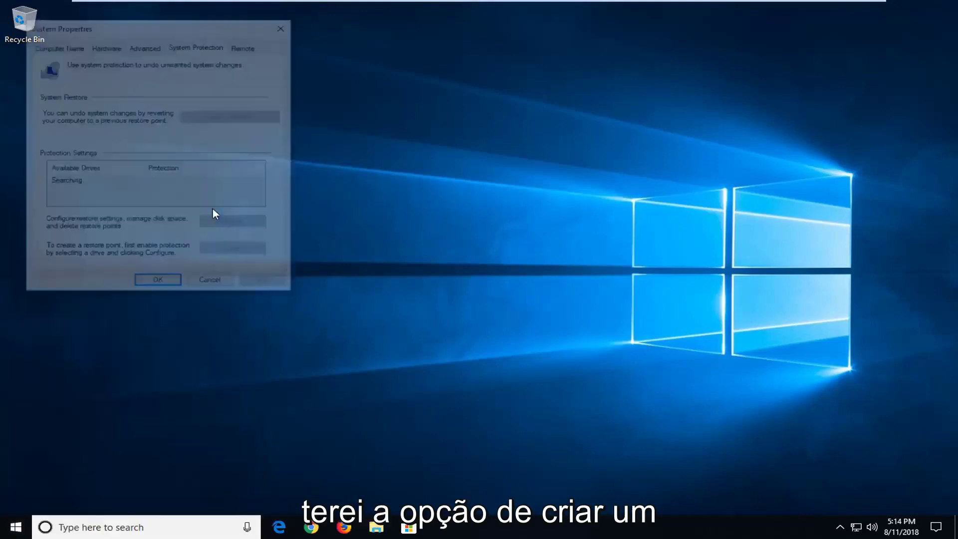
{"action": "left_click_drag", "start_coordinate": [190, 30], "coordinate": [427, 80]}
{"action": "left_click", "coordinate": [465, 276]}
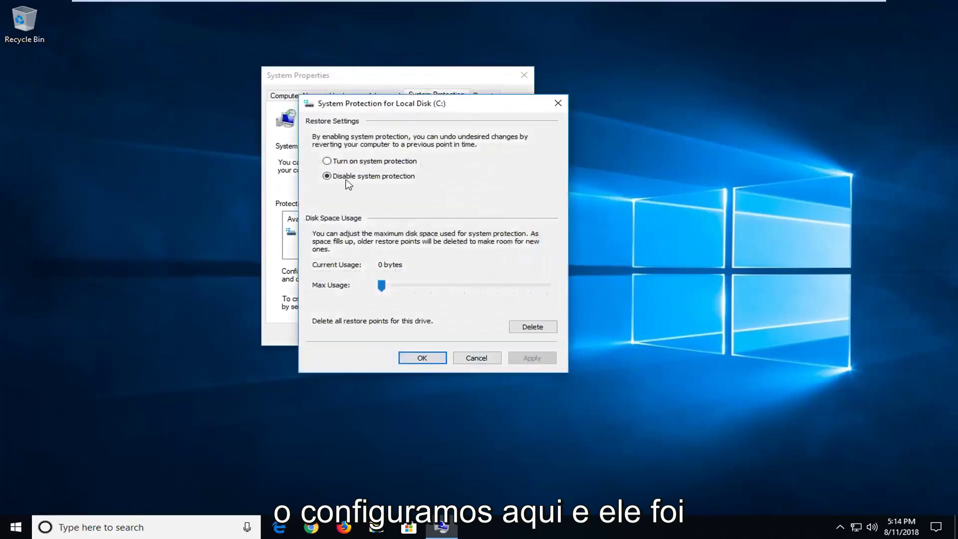
{"action": "left_click", "coordinate": [336, 161]}
{"action": "left_click", "coordinate": [430, 358]}
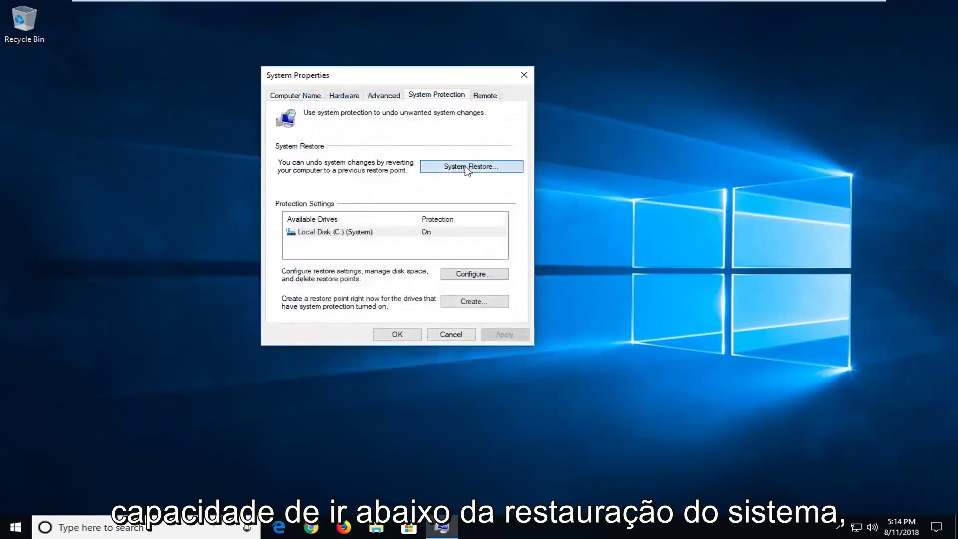
Check System Restore for restore points, then close it and System Properties
{"action": "left_click", "coordinate": [471, 167]}
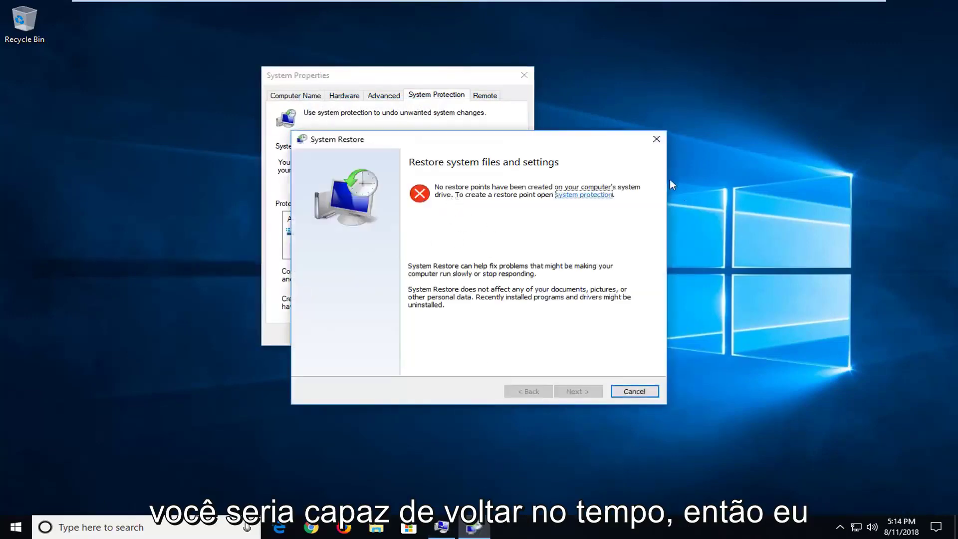
{"action": "left_click", "coordinate": [656, 139]}
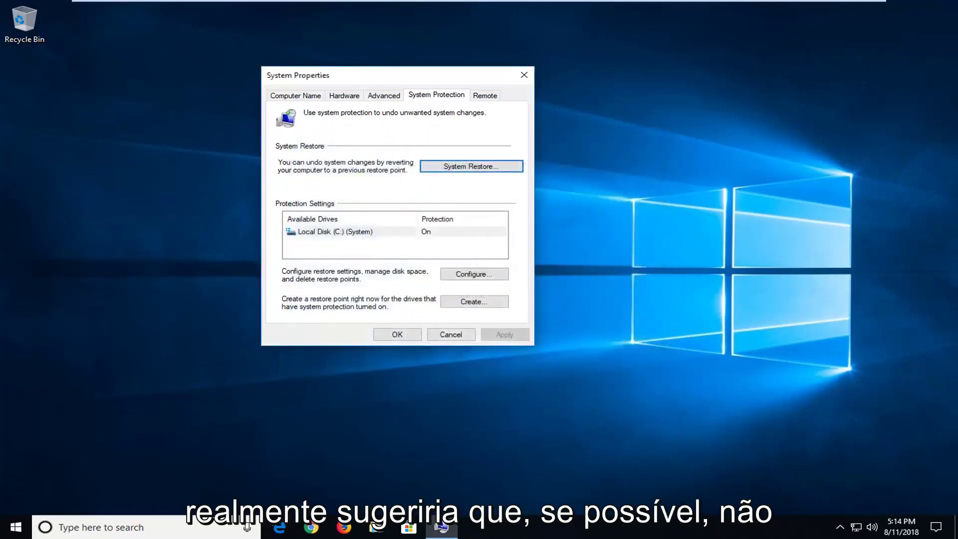
{"action": "left_click", "coordinate": [524, 75]}
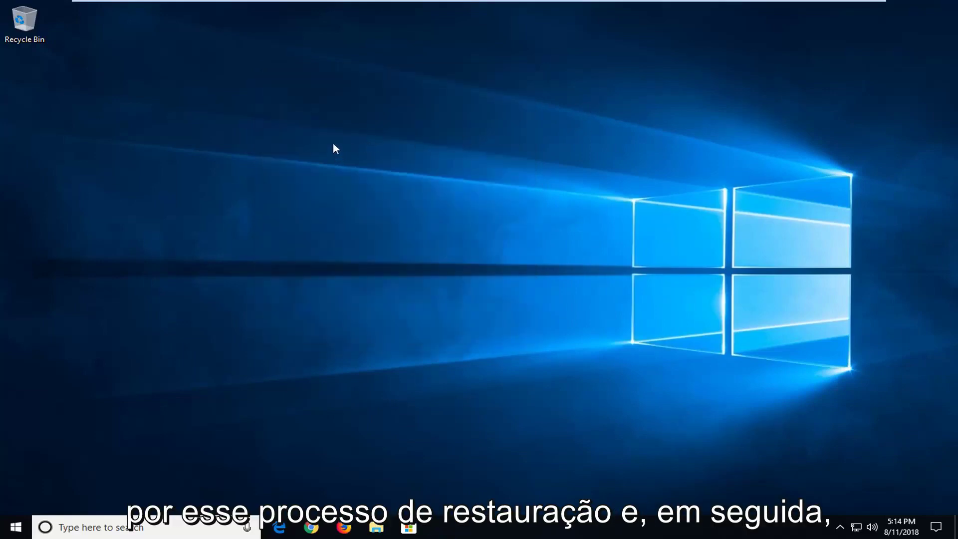
Run Command Prompt as administrator from a 'cmd' search, accepting the UAC prompt
{"action": "left_click", "coordinate": [12, 528]}
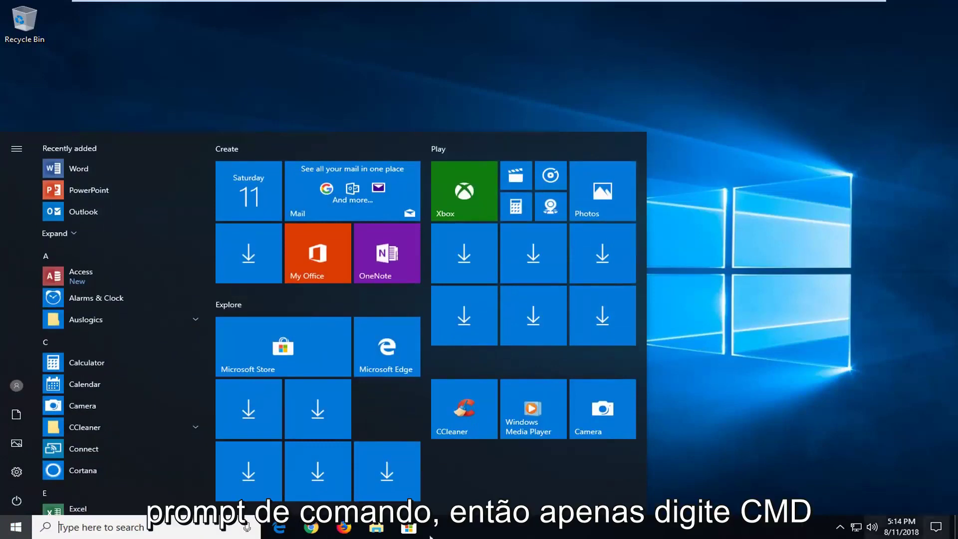
{"action": "key", "text": "Escape"}
{"action": "left_click", "coordinate": [145, 527]}
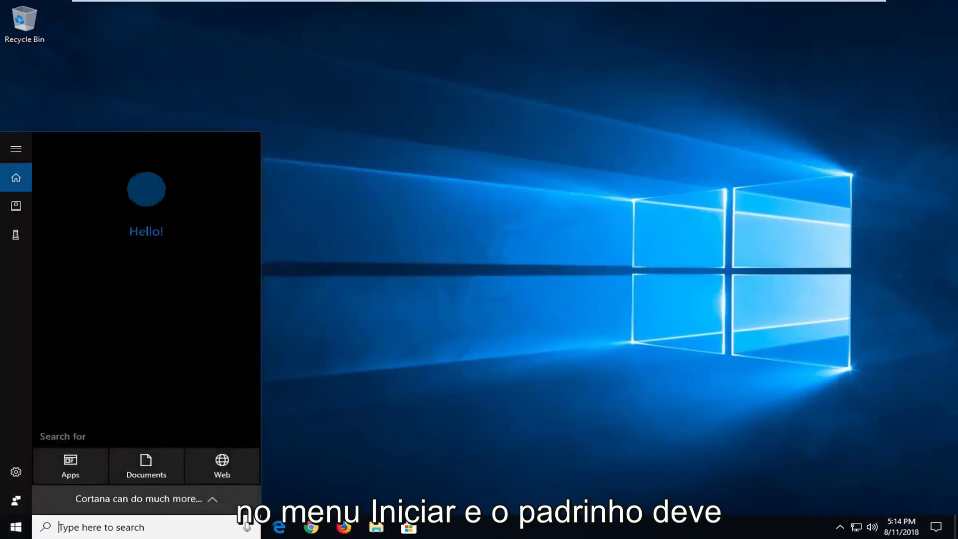
{"action": "type", "text": "cmd"}
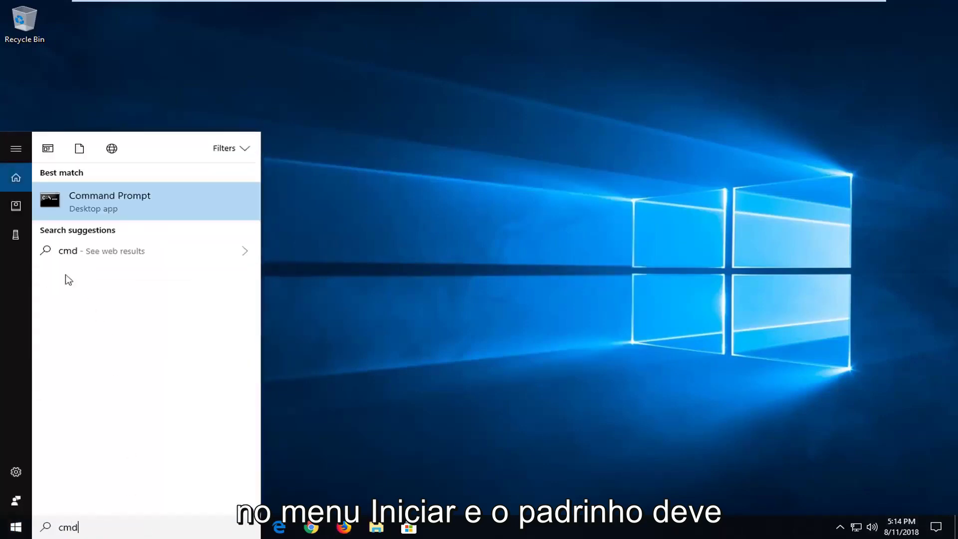
{"action": "right_click", "coordinate": [111, 204]}
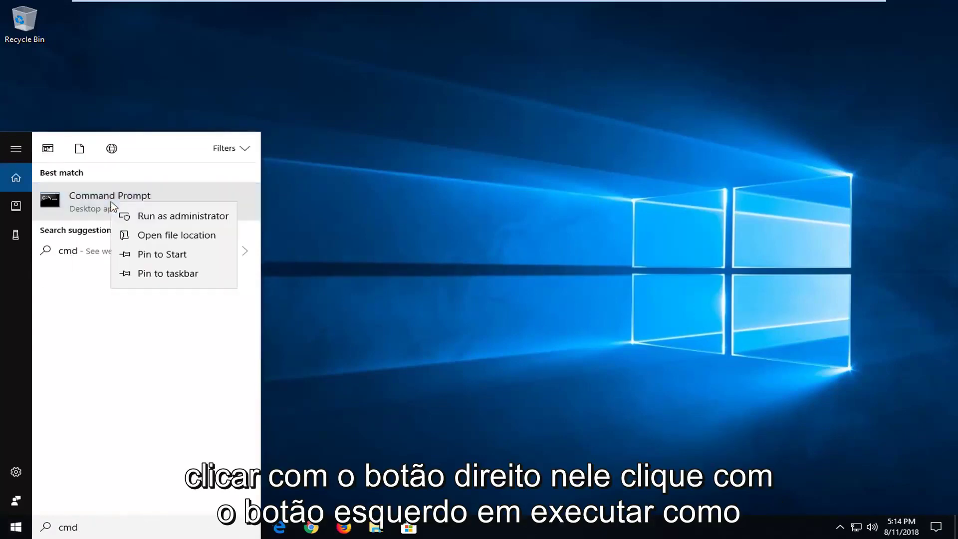
{"action": "left_click", "coordinate": [147, 217]}
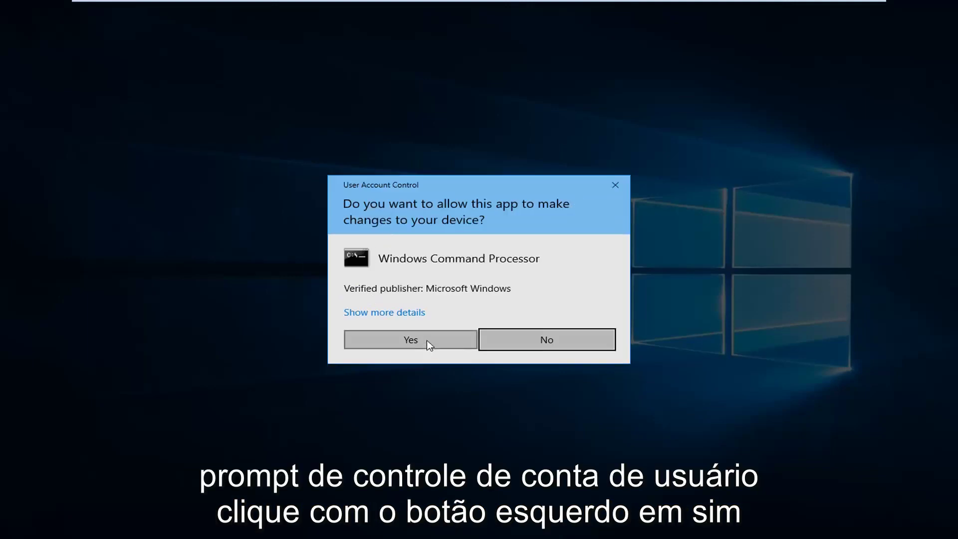
{"action": "left_click", "coordinate": [428, 343]}
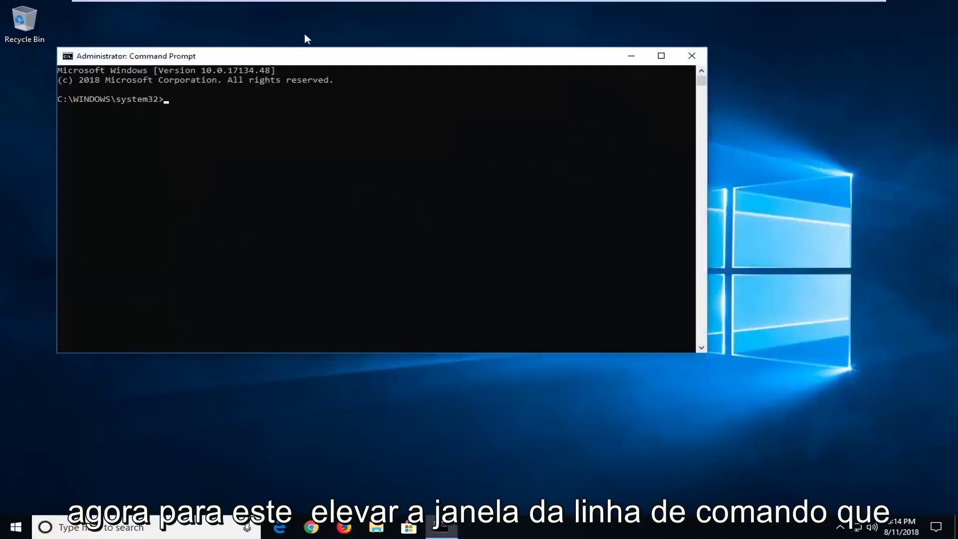
Run Dism /Online /Cleanup-Image /RestoreHealth in the elevated Command Prompt
{"action": "left_click_drag", "start_coordinate": [342, 68], "coordinate": [423, 93]}
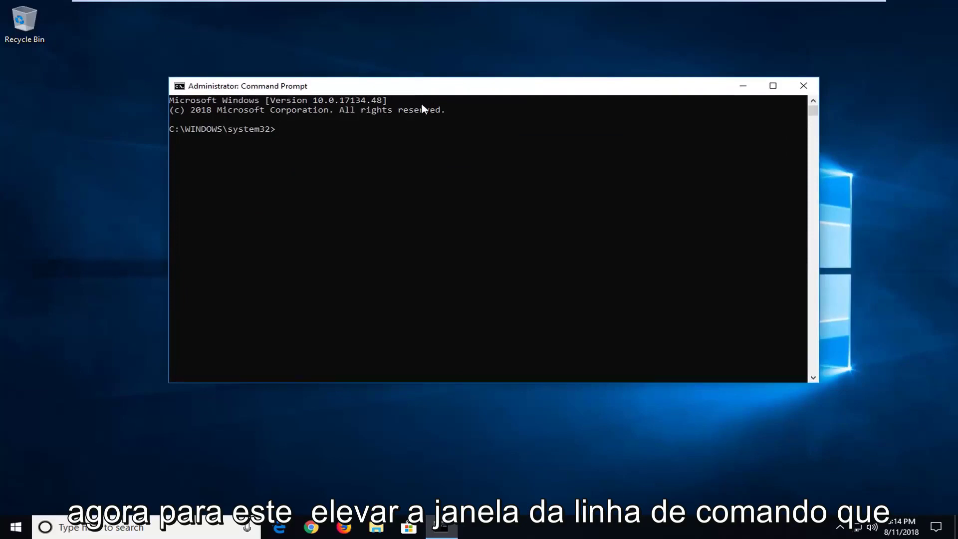
{"action": "type", "text": "Dism"}
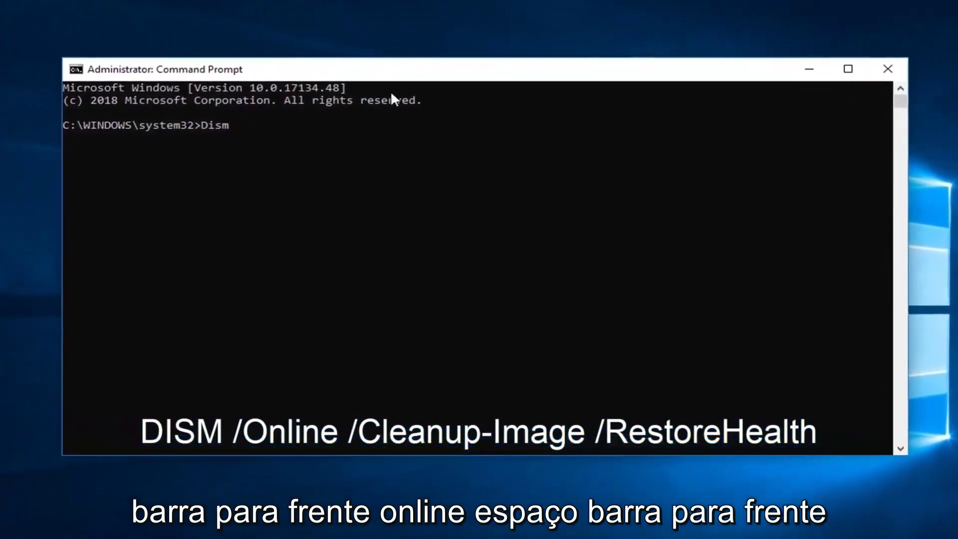
{"action": "type", "text": " /On"}
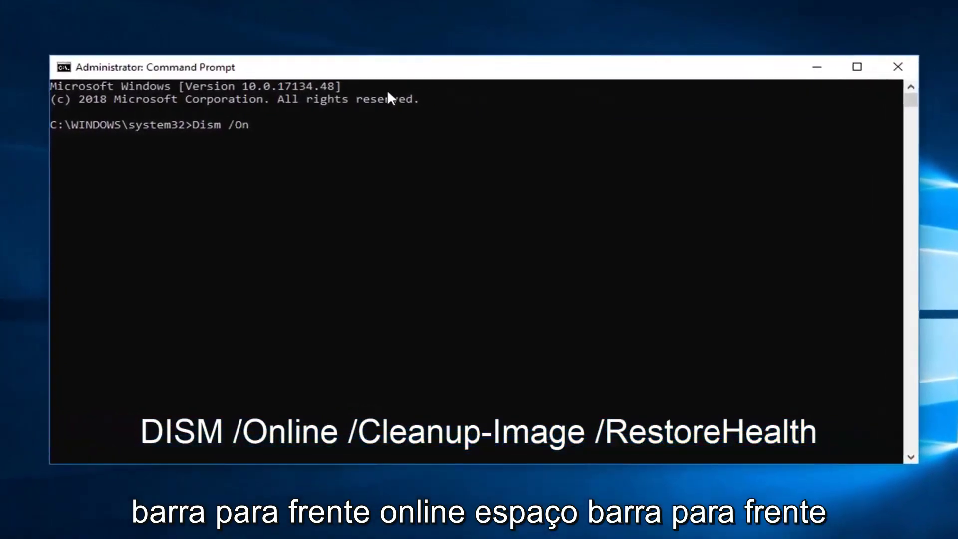
{"action": "type", "text": "line /Cleanuo"}
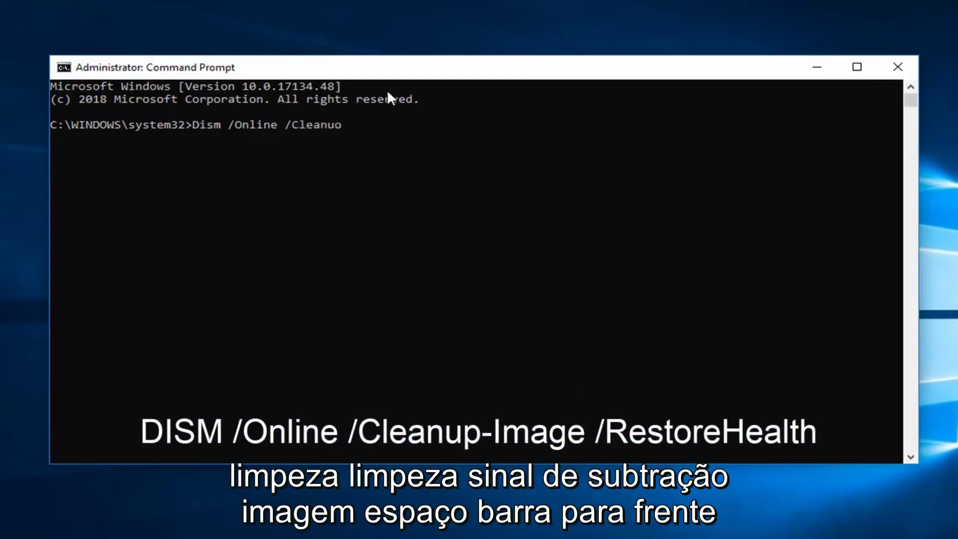
{"action": "key", "text": "BackSpace"}
{"action": "type", "text": "p-i"}
{"action": "key", "text": "BackSpace"}
{"action": "type", "text": "Image /Re"}
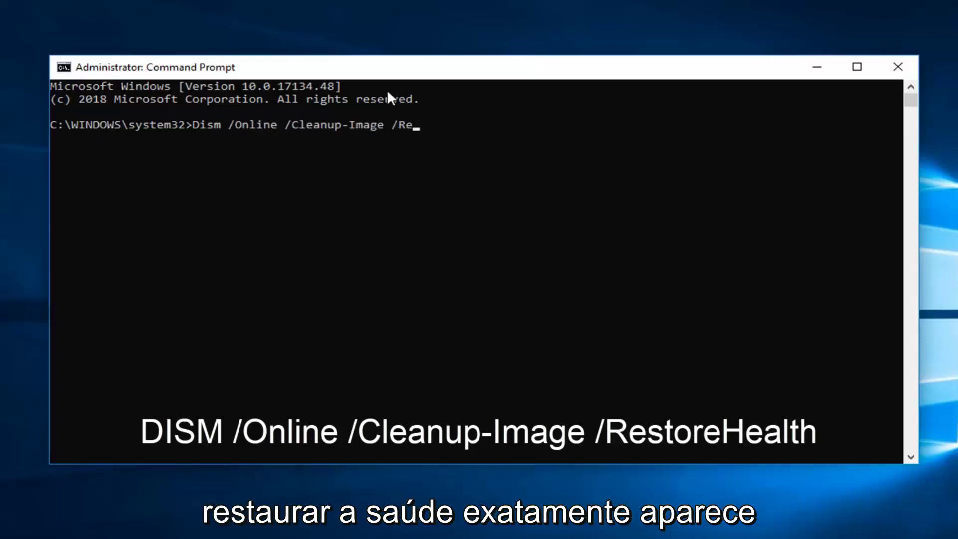
{"action": "type", "text": "storeHealth"}
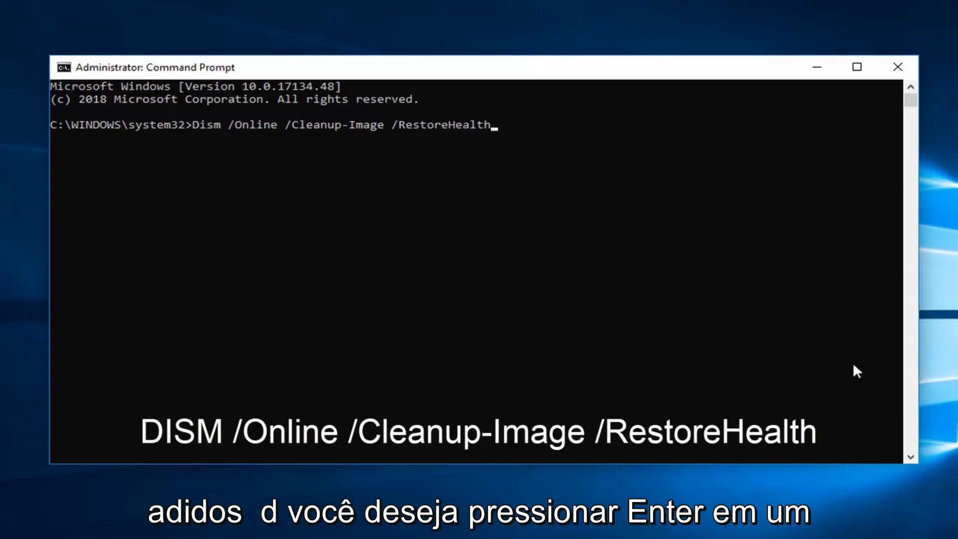
{"action": "key", "text": "Return"}
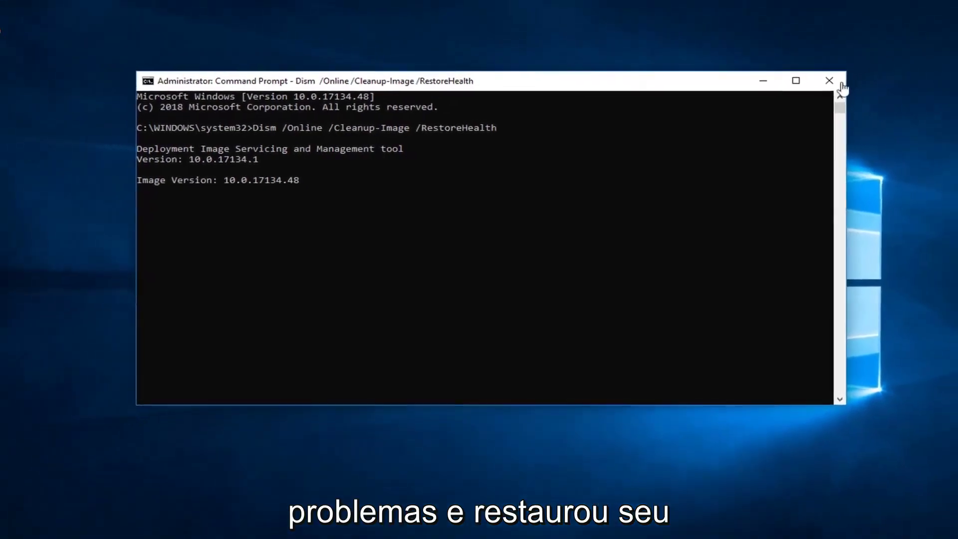
Close Command Prompt and launch Google Chrome from the taskbar
{"action": "left_click", "coordinate": [838, 84]}
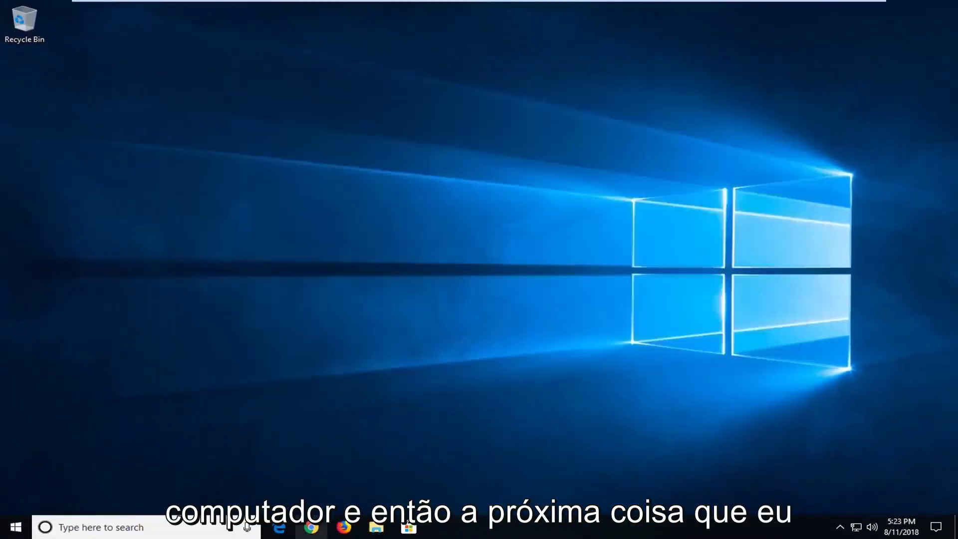
{"action": "left_click", "coordinate": [323, 529]}
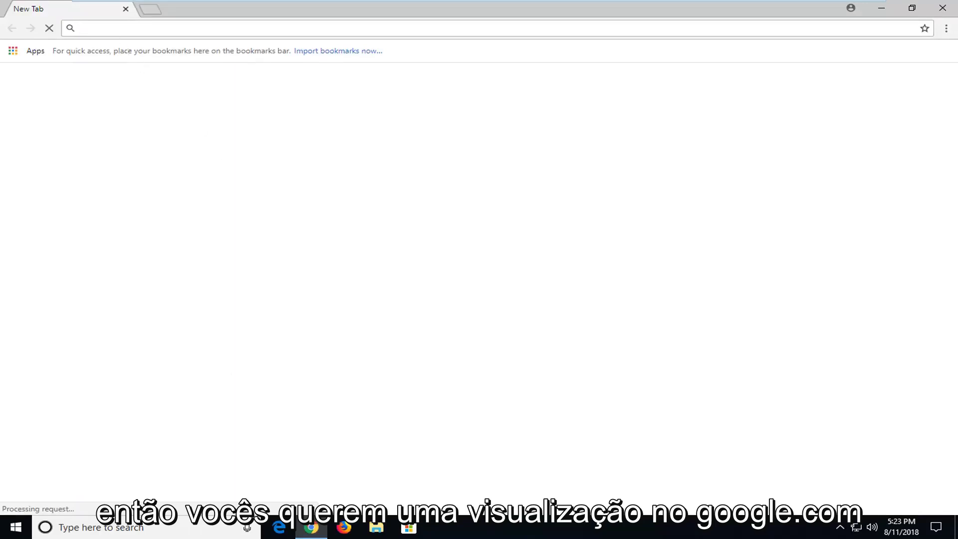
Go to google.com and search for 'tweaking.com repair tool'
{"action": "type", "text": "google.com"}
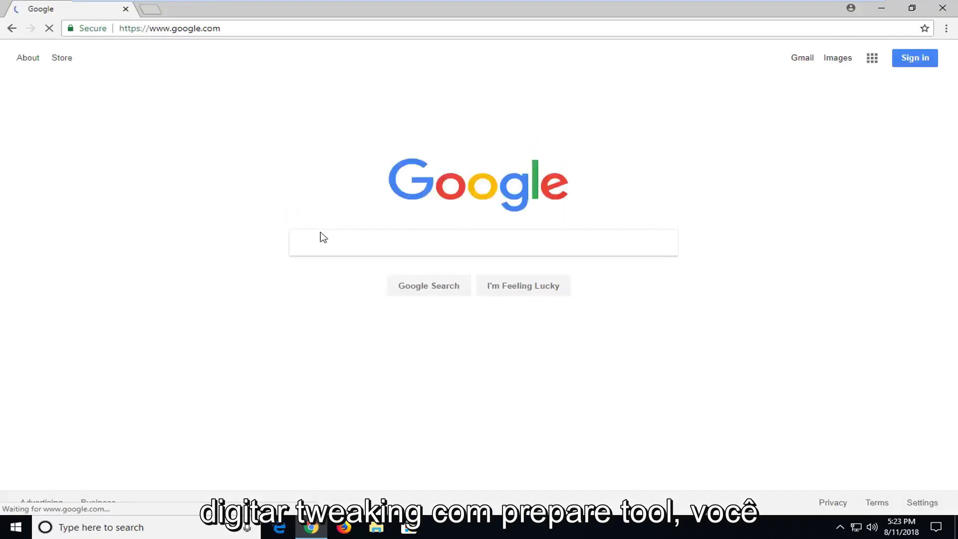
{"action": "type", "text": "twea"}
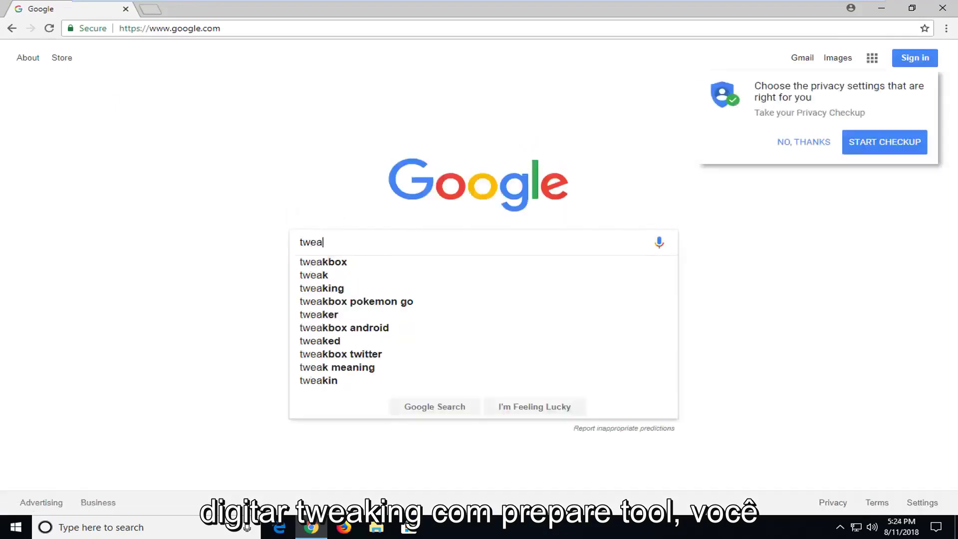
{"action": "type", "text": "king.com repair "}
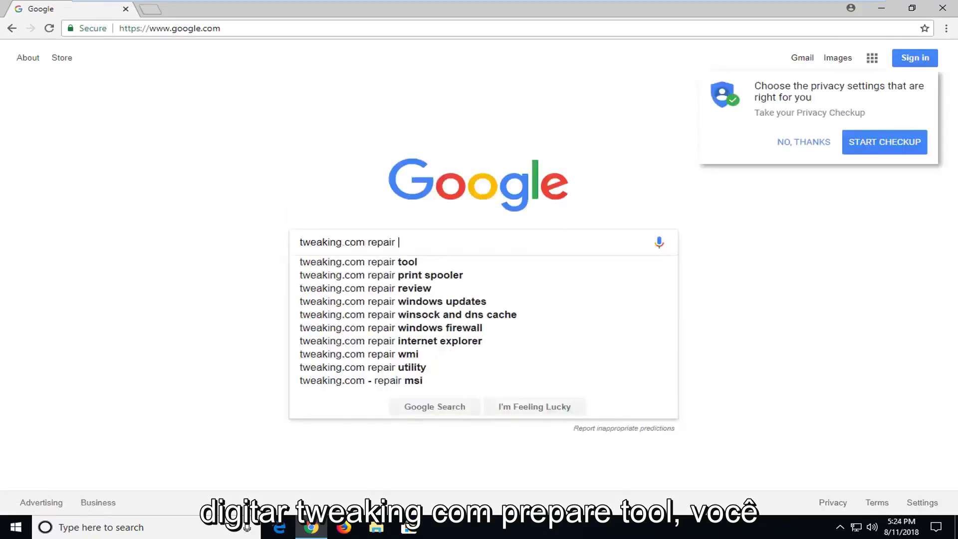
{"action": "type", "text": "tool"}
{"action": "key", "text": "Return"}
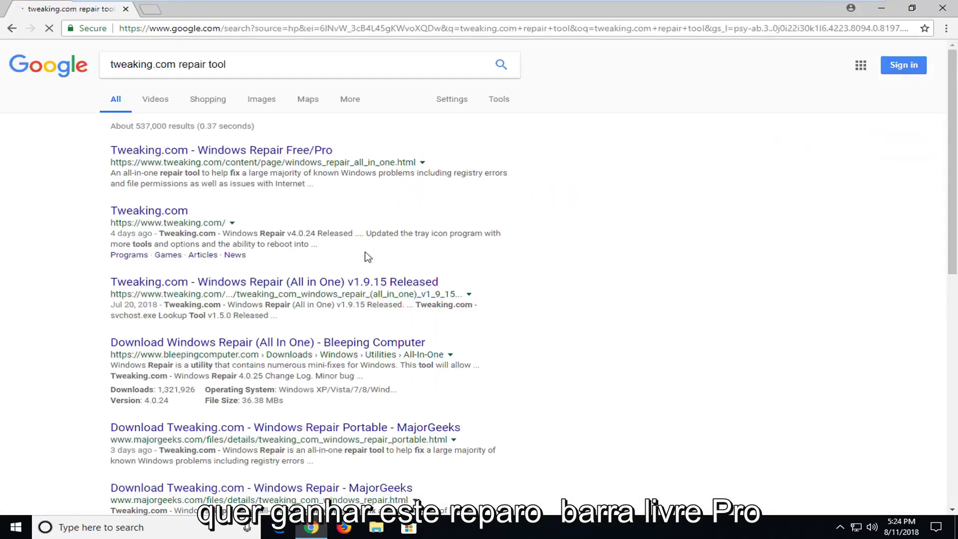
Open the Tweaking.com - Windows Repair Free/Pro result and scroll to the Installer and Portable downloads
{"action": "left_click", "coordinate": [256, 158]}
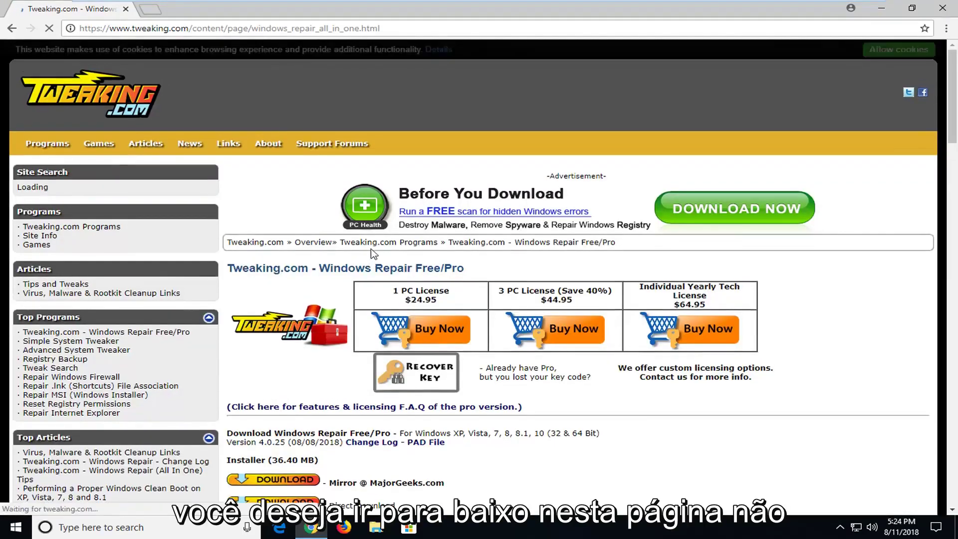
{"action": "scroll", "coordinate": [428, 312], "scroll_direction": "down", "scroll_amount": 1}
{"action": "scroll", "coordinate": [428, 312], "scroll_direction": "down", "scroll_amount": 1}
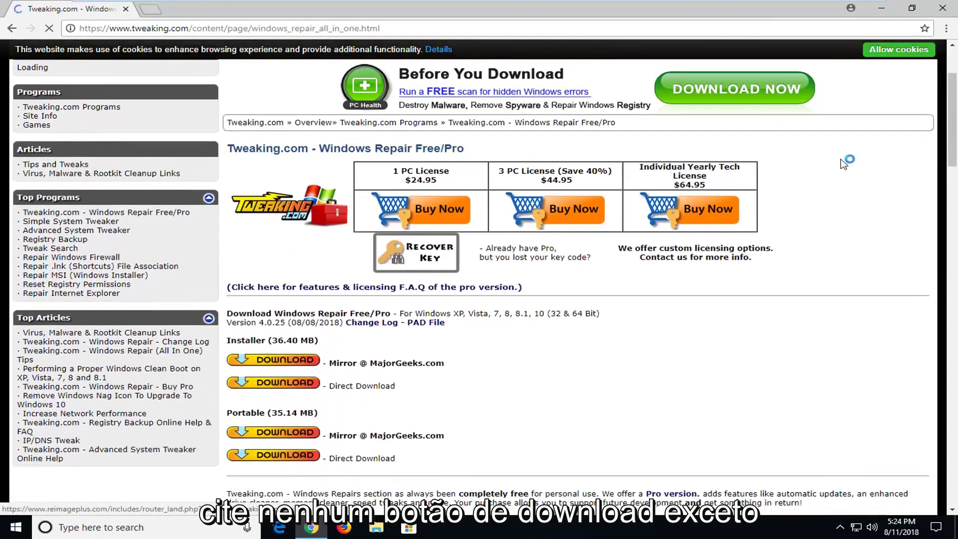
{"action": "scroll", "coordinate": [344, 275], "scroll_direction": "down", "scroll_amount": 1}
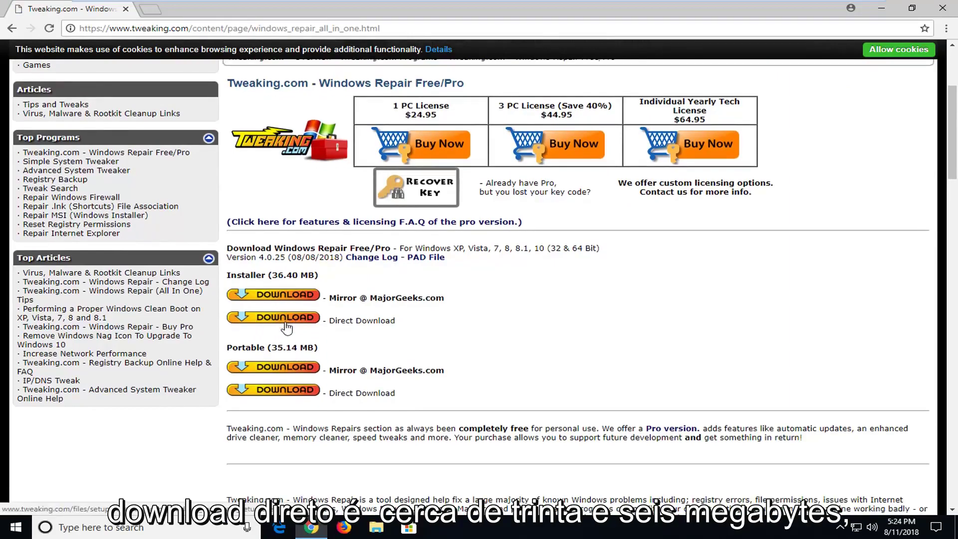
Download the 36.40 MB Windows Repair installer using the Direct Download option
{"action": "left_click", "coordinate": [286, 327]}
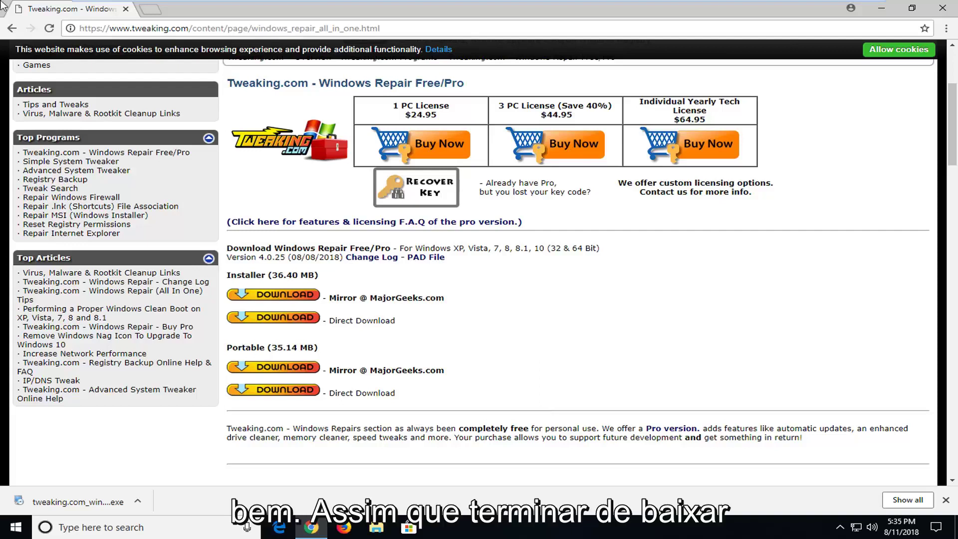
Run the downloaded installer, keep the default folders and options, and finish installing version 4.0.25
{"action": "left_click", "coordinate": [97, 500]}
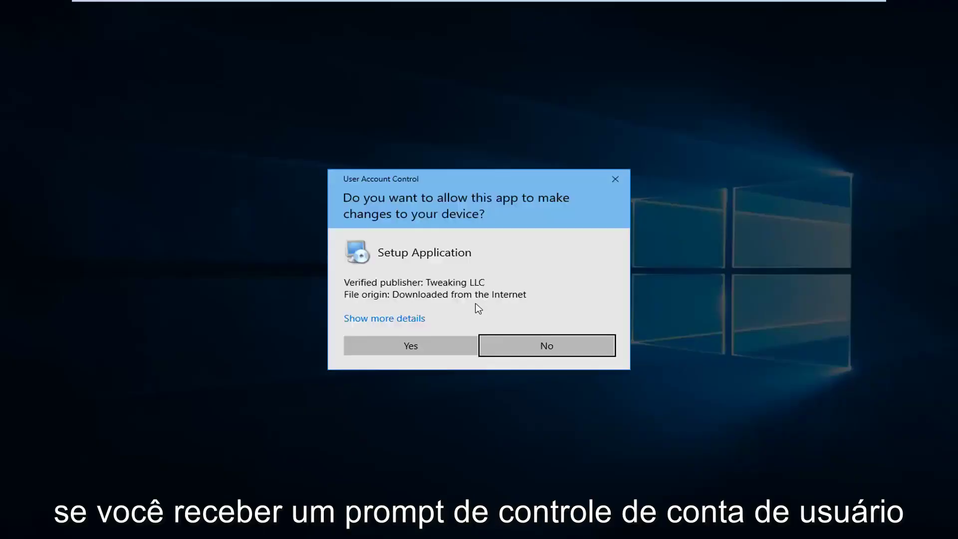
{"action": "left_click", "coordinate": [411, 345]}
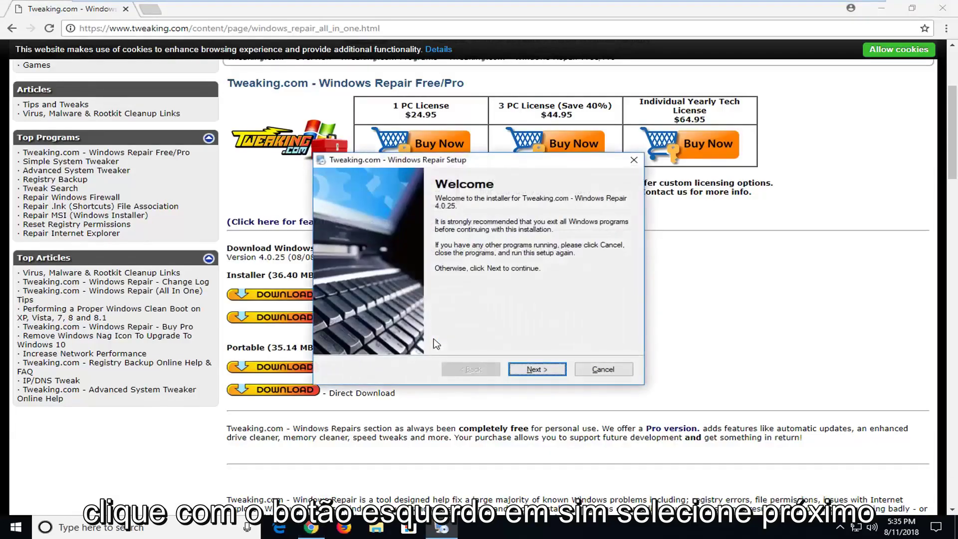
{"action": "left_click", "coordinate": [560, 374]}
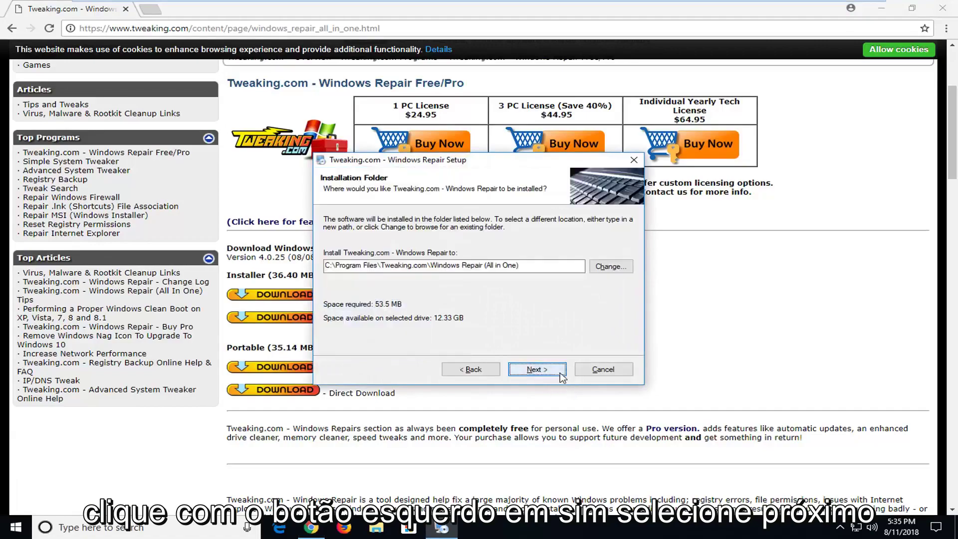
{"action": "left_click", "coordinate": [561, 374]}
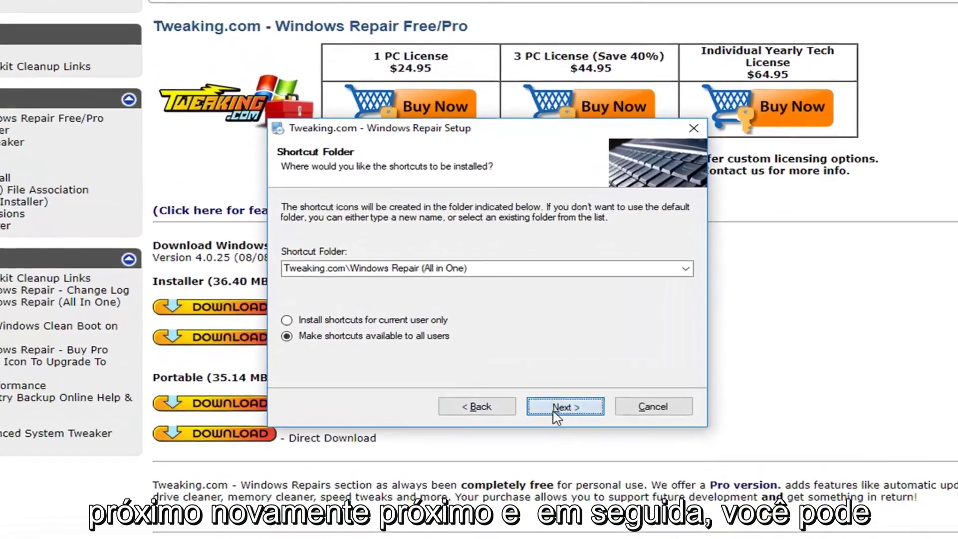
{"action": "left_click", "coordinate": [530, 370]}
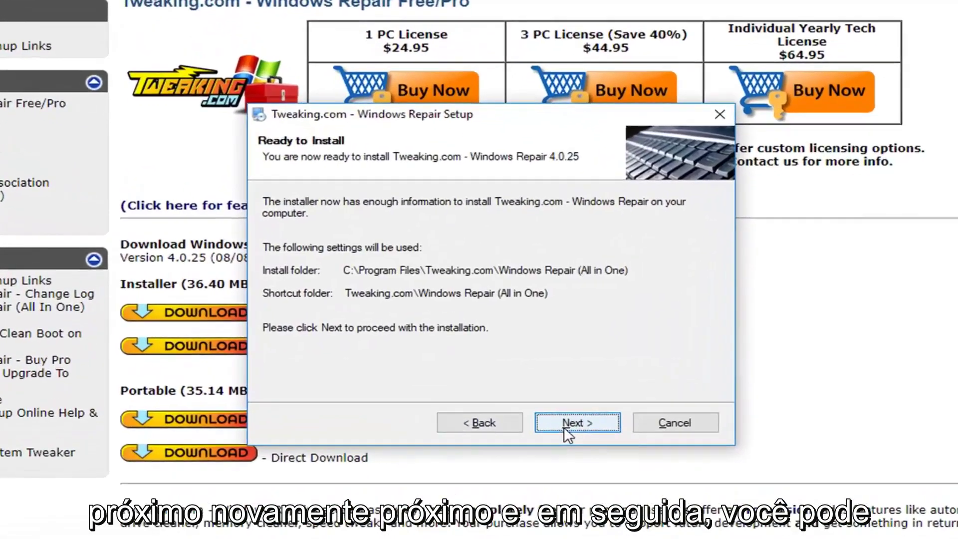
{"action": "left_click", "coordinate": [567, 428]}
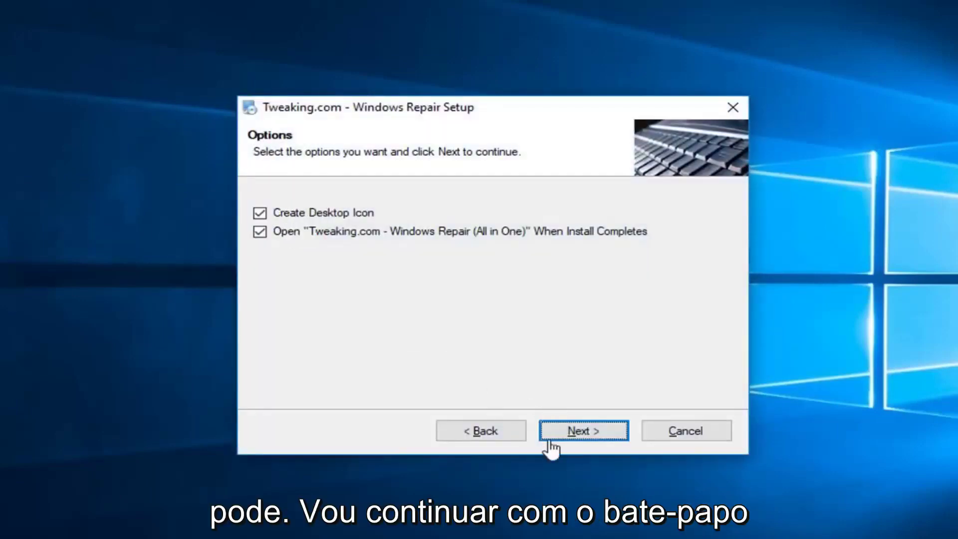
{"action": "left_click", "coordinate": [571, 430]}
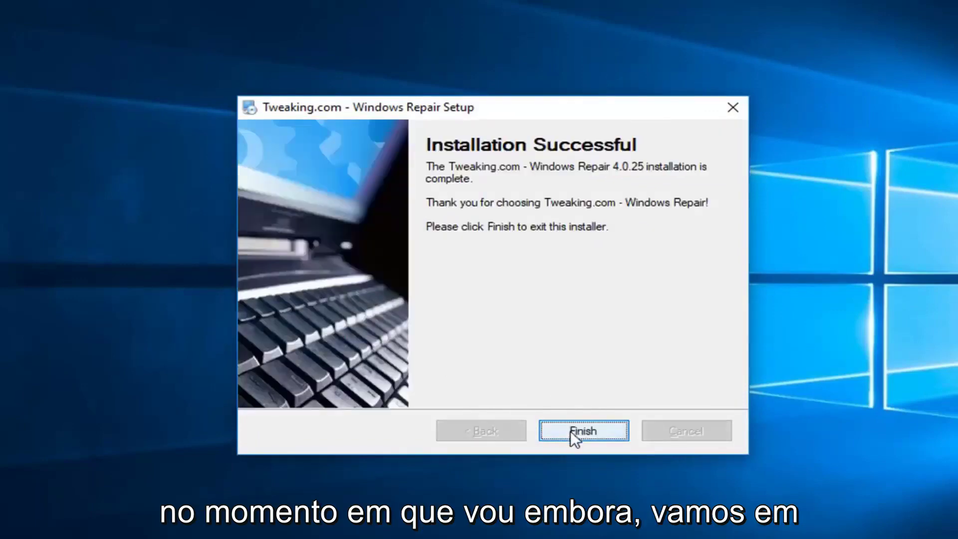
{"action": "left_click", "coordinate": [570, 430]}
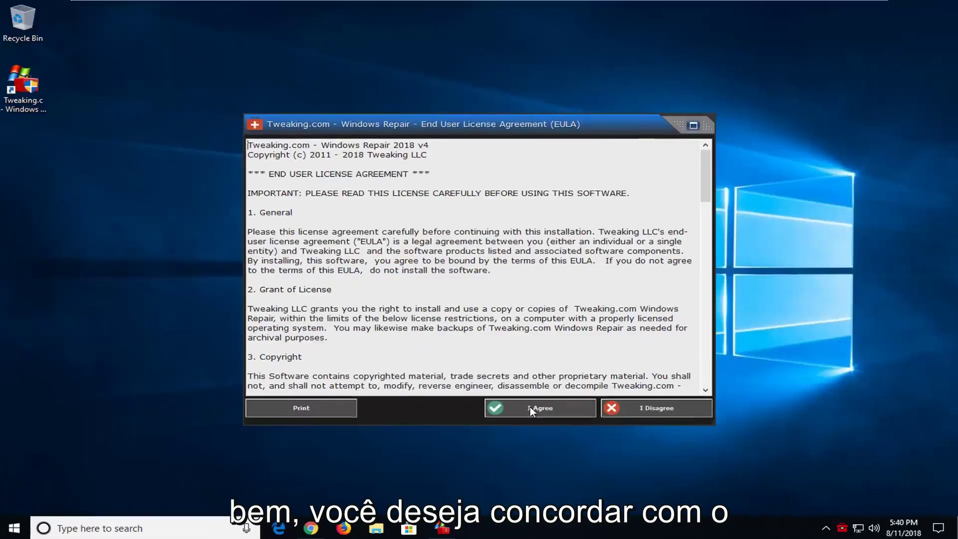
Accept the licence agreement, then open all 43 repairs from the Repairs - Main section
{"action": "left_click", "coordinate": [530, 406]}
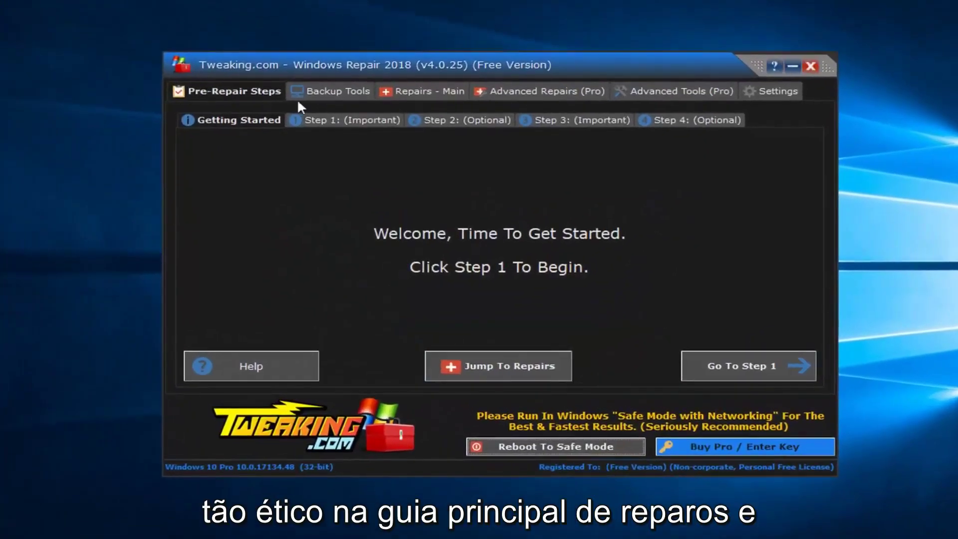
{"action": "left_click", "coordinate": [422, 91]}
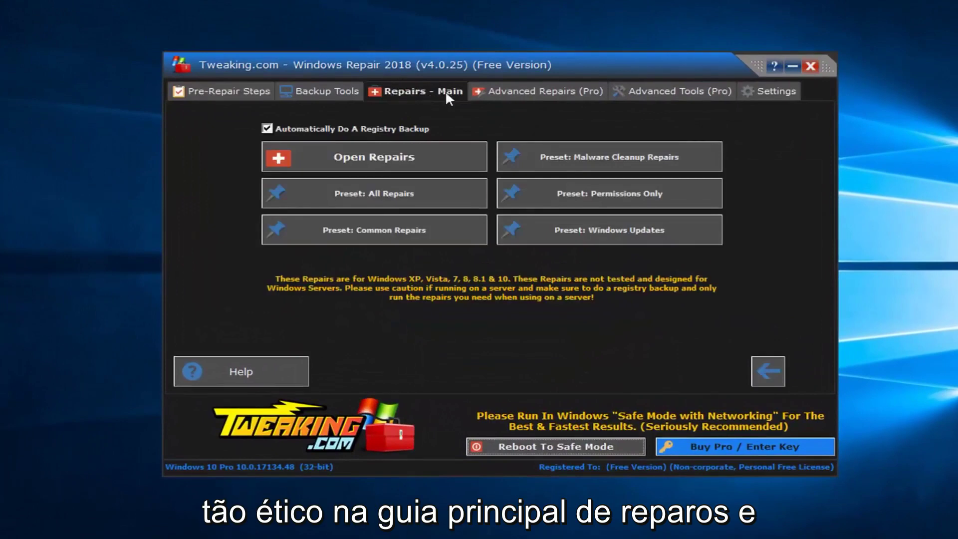
{"action": "left_click", "coordinate": [355, 152]}
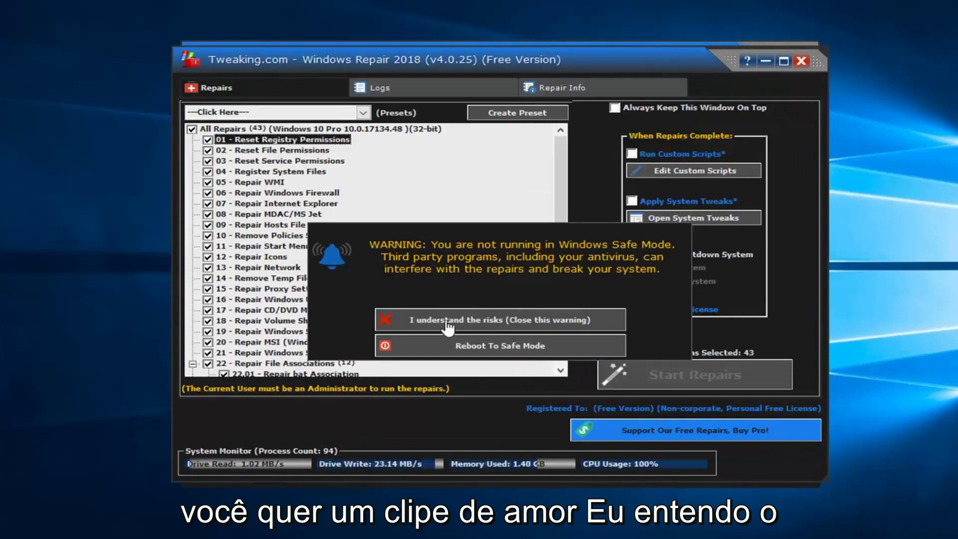
Close the Safe Mode warning by accepting the risks, then scroll through the 43 ticked repairs
{"action": "left_click", "coordinate": [471, 325]}
{"action": "scroll", "coordinate": [370, 254], "scroll_direction": "down", "scroll_amount": 2}
{"action": "scroll", "coordinate": [369, 254], "scroll_direction": "up", "scroll_amount": 2}
{"action": "scroll", "coordinate": [237, 341], "scroll_direction": "down", "scroll_amount": 8}
{"action": "scroll", "coordinate": [237, 340], "scroll_direction": "down", "scroll_amount": 1}
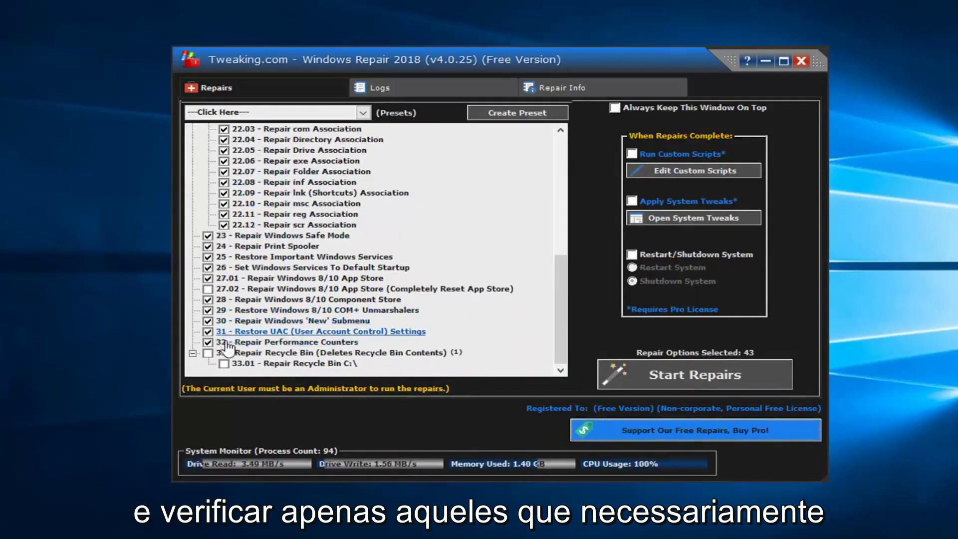
{"action": "scroll", "coordinate": [235, 332], "scroll_direction": "up", "scroll_amount": 5}
{"action": "scroll", "coordinate": [257, 215], "scroll_direction": "up", "scroll_amount": 2}
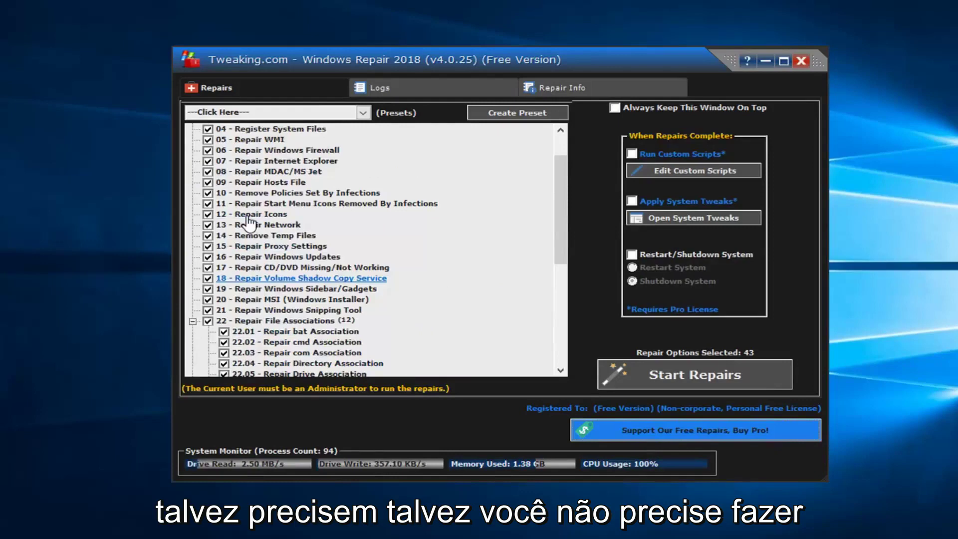
Start the 43 selected repairs and let the log show the pre-repair cleanup
{"action": "left_click", "coordinate": [645, 368]}
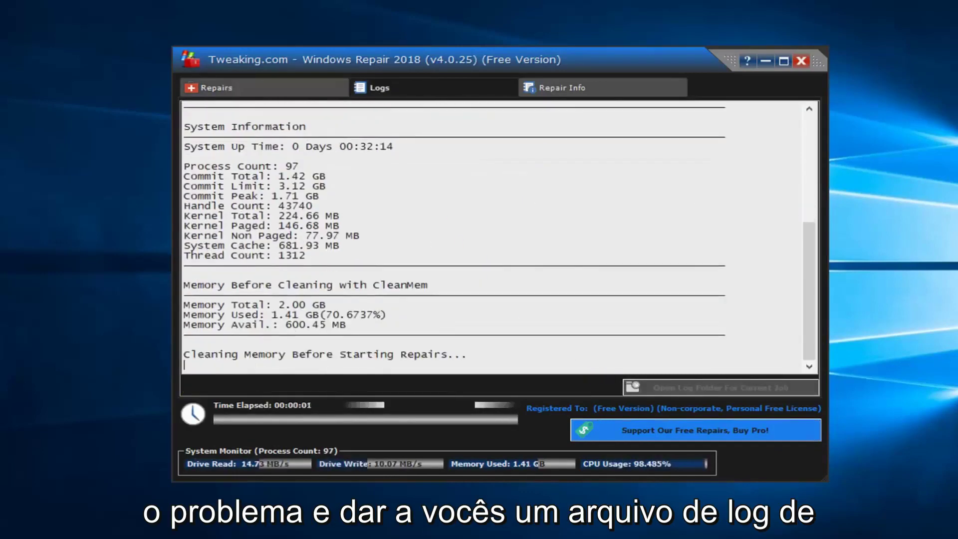